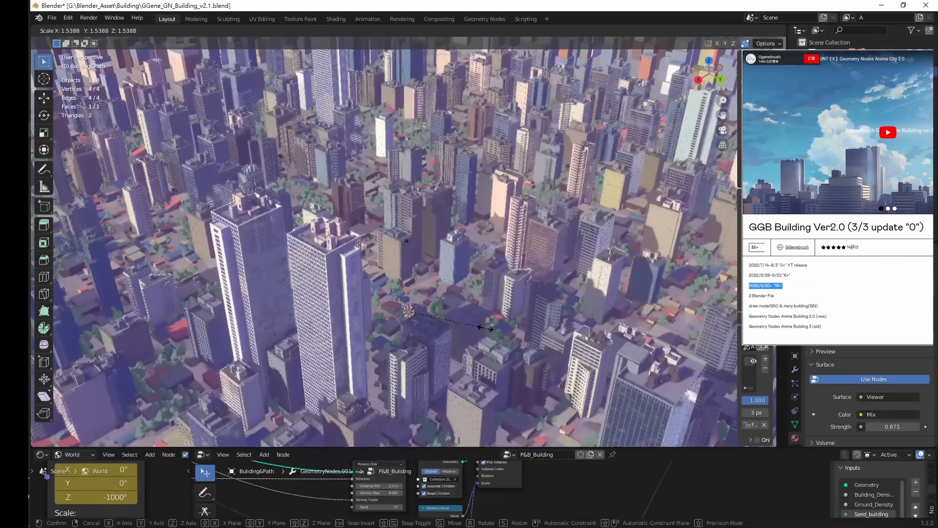
Enlarge the Building&Path plane to extend the generated city and look through the camera.
click(584, 260)
key(KP_0)
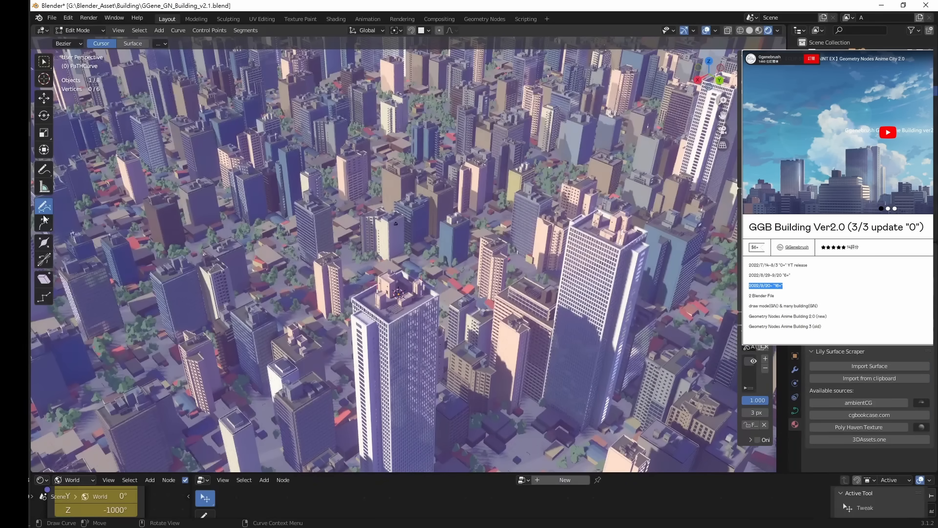
Draw a freehand Bezier path across the city in PaTHCurve and hide the viewport overlays.
drag(627, 232, 704, 220)
mouse_move(425, 298)
middle_down()
mouse_move(433, 325)
mouse_move(447, 320)
mouse_move(463, 285)
mouse_move(344, 216)
mouse_move(299, 147)
middle_up()
scroll(344, 216, down, 3)
middle_drag(290, 235, 303, 142)
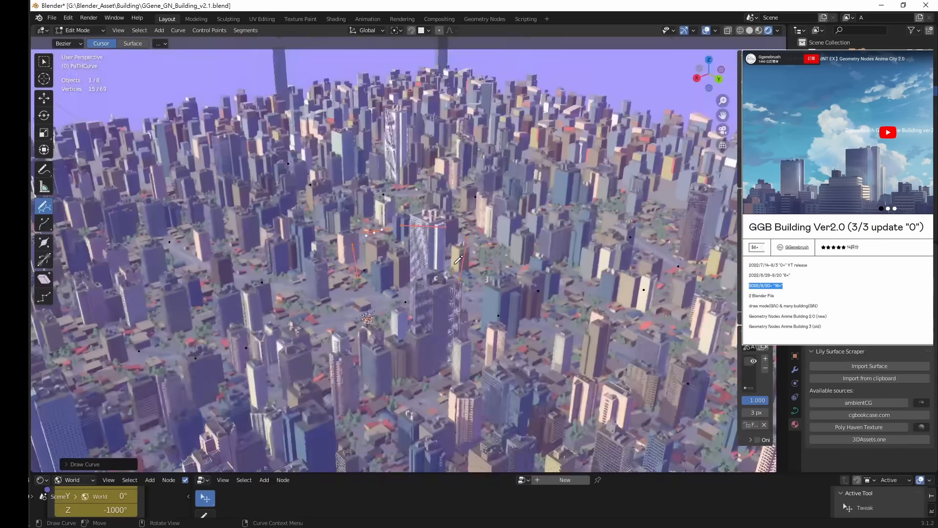
scroll(440, 281, up, 8)
key(shift+alt+z)
middle_drag(437, 288, 460, 276)
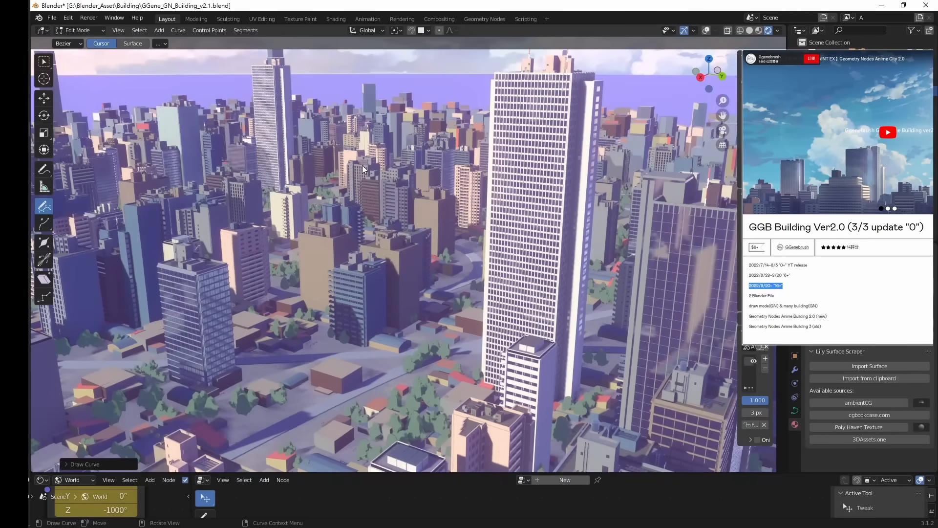
Reopen PaTHCurve for editing and scale its selected geometry.
key(Tab)
click(847, 91)
key(Tab)
key(s)
click(548, 164)
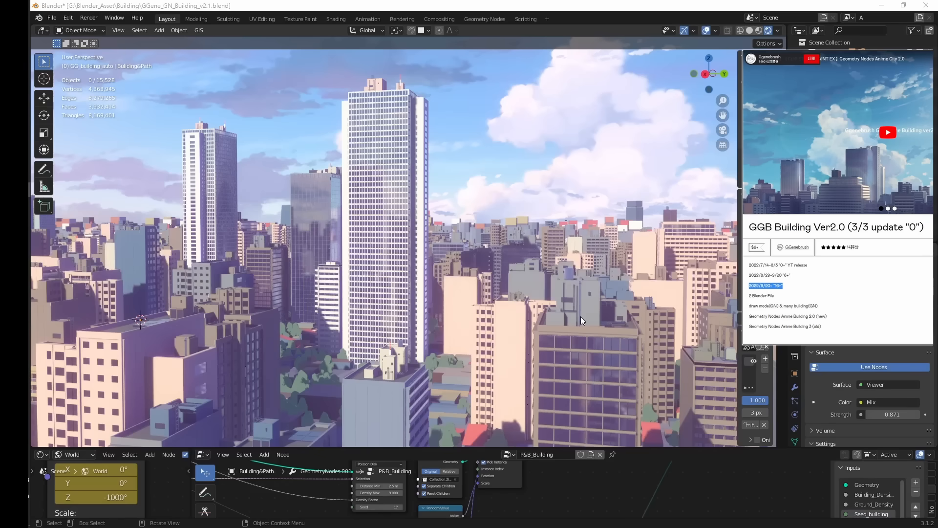
Play the scene animation to preview the sky and city, and stop playback.
key(space)
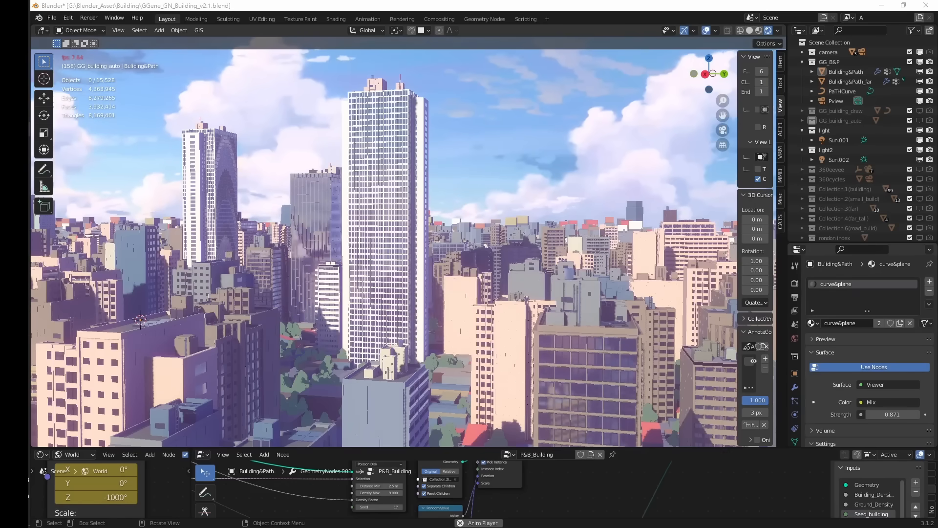
key(space)
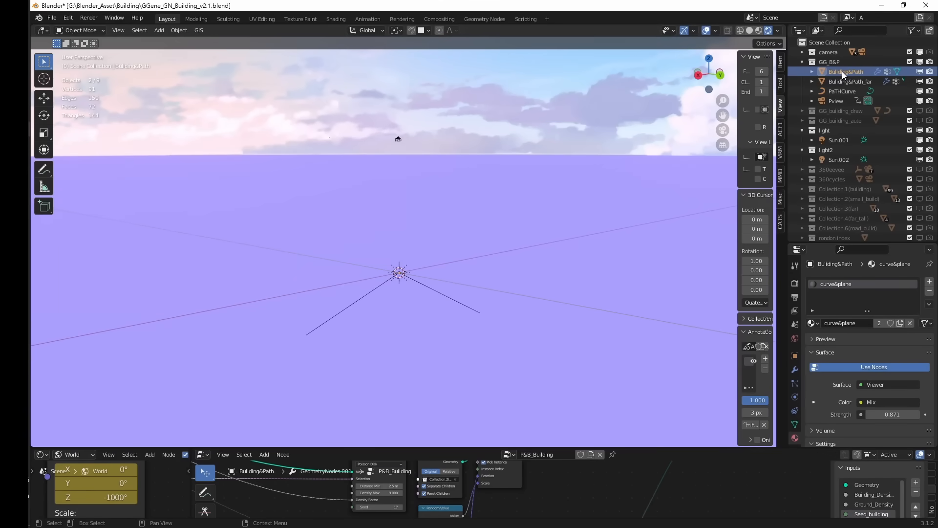
Edit the empty Building&Path mesh and add a plane at the origin.
key(Tab)
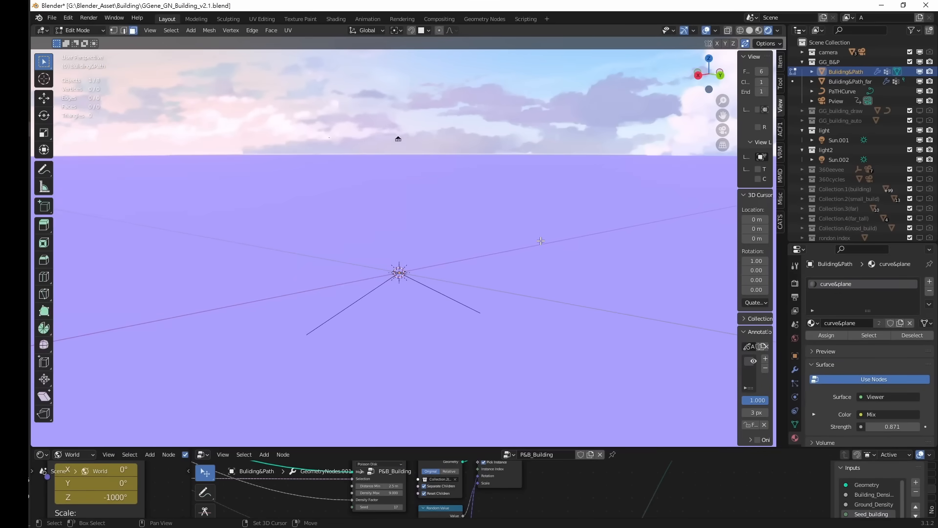
key(shift+a)
click(518, 241)
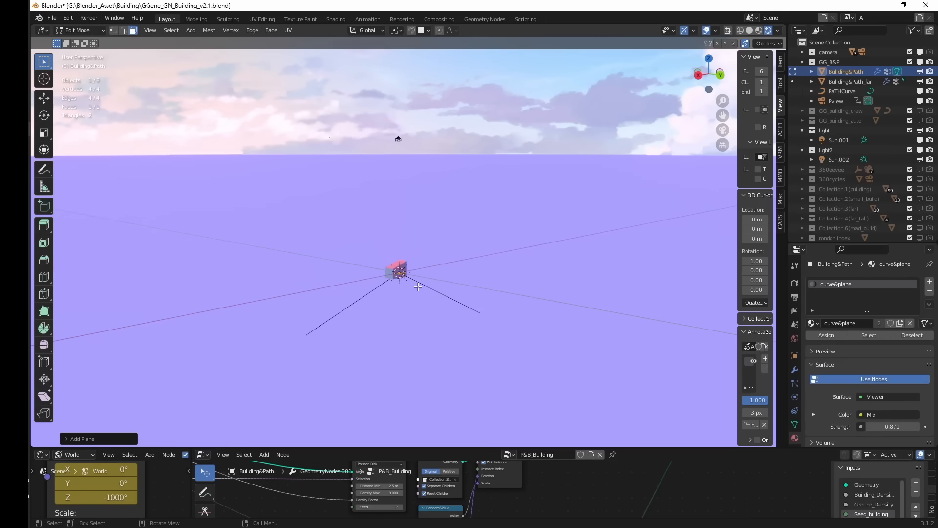
middle_drag(418, 286, 424, 300)
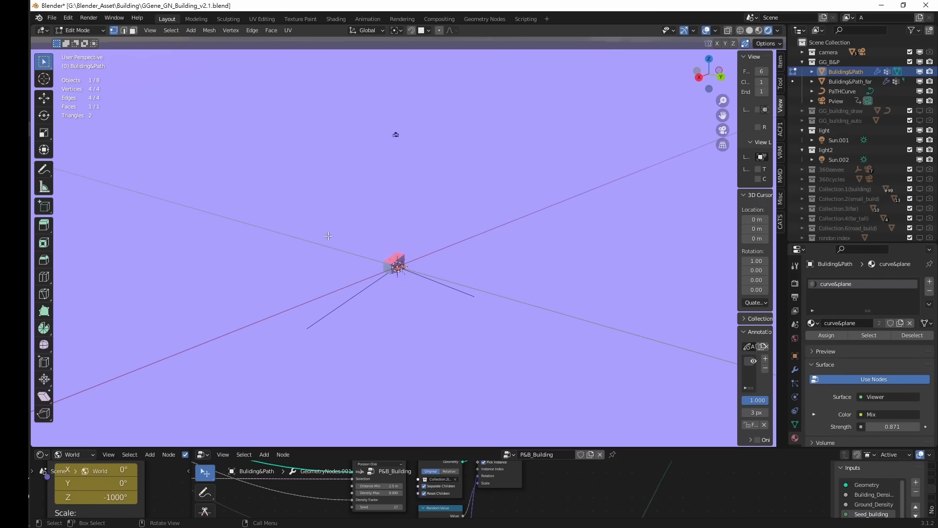
Enlarge the Building&Path plane in two scalings, by about 26 times and again by about 4.2 times.
key(s)
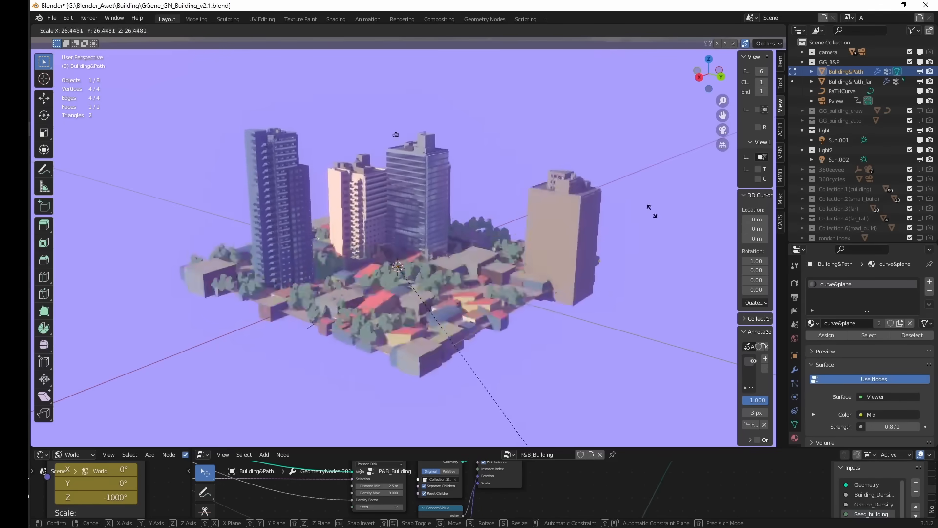
click(664, 250)
key(s)
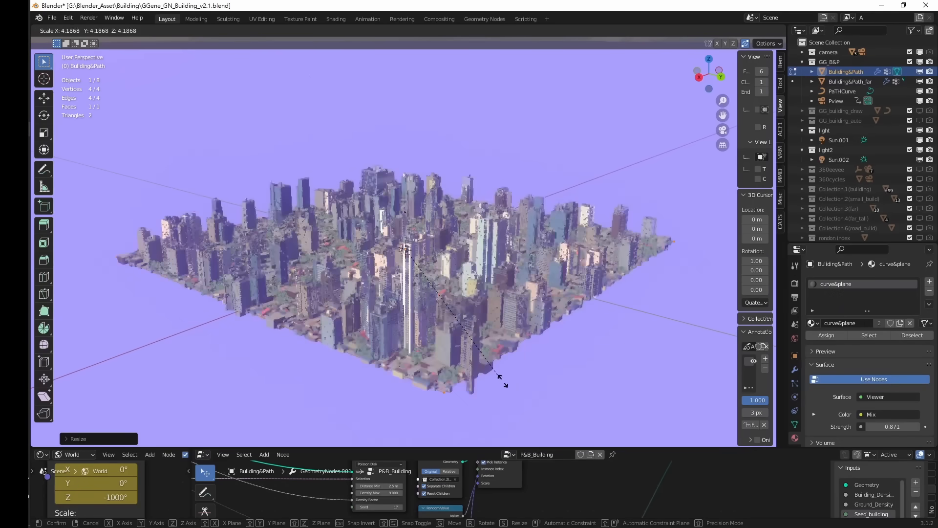
click(509, 386)
scroll(476, 275, up, 4)
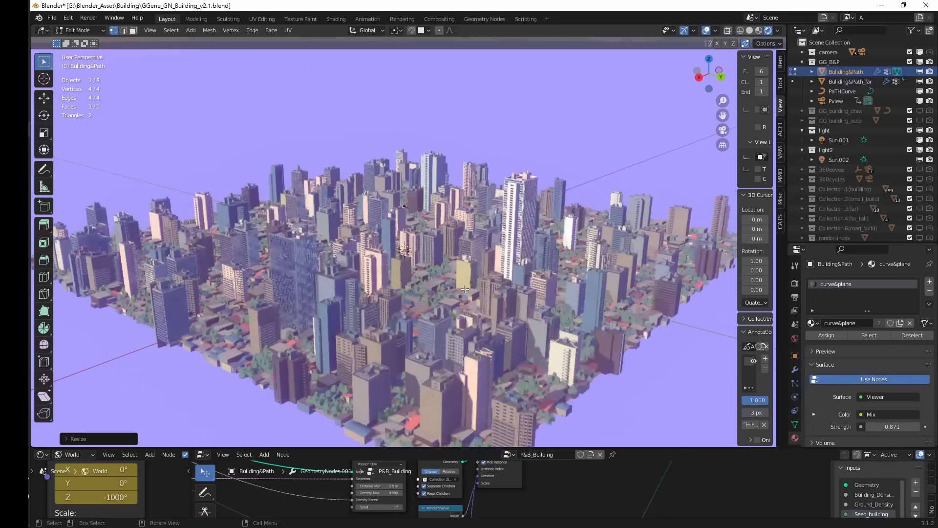
middle_drag(477, 275, 452, 287)
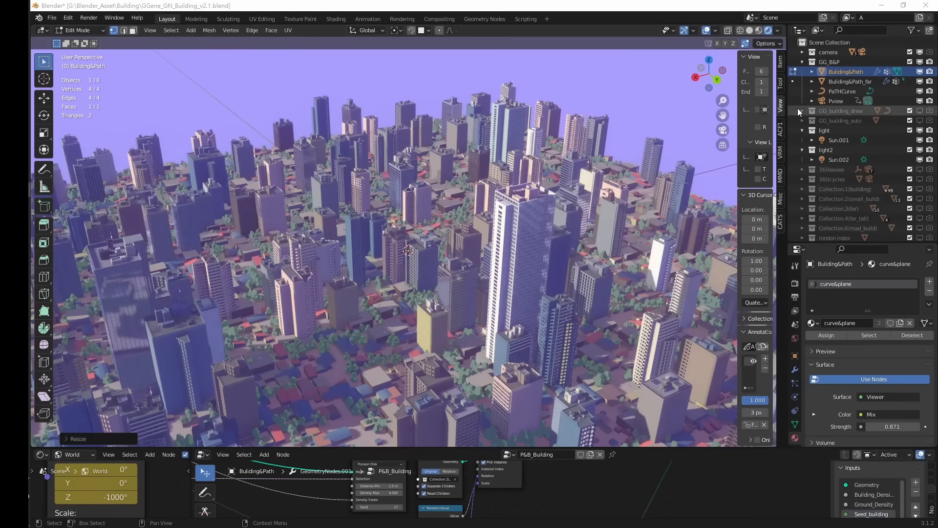
Select the Pview camera, look through it and lock the camera to the view.
click(845, 102)
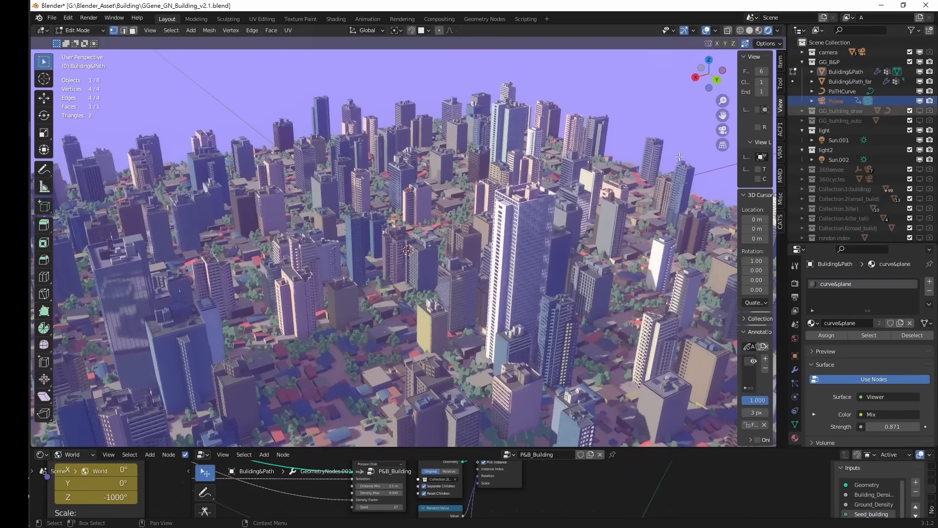
click(724, 131)
click(758, 178)
Turn the locked Pview camera around the city to frame the skyline, and leave the camera view.
middle_drag(415, 258, 454, 261)
middle_drag(396, 313, 324, 322)
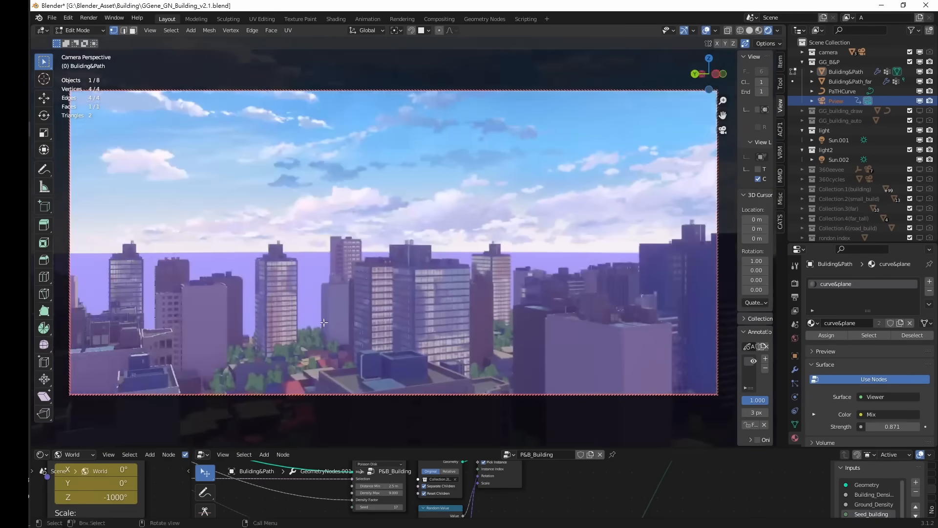
middle_drag(377, 275, 296, 253)
middle_drag(408, 263, 427, 291)
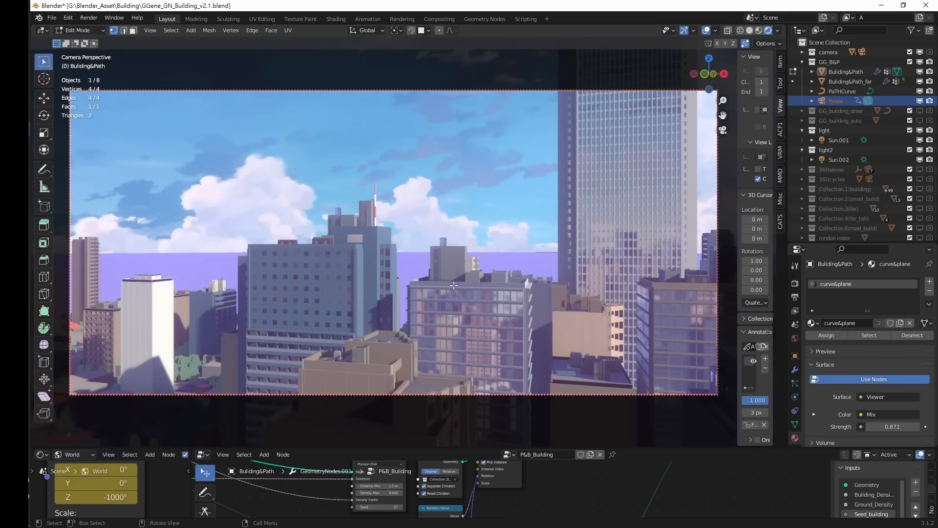
middle_drag(456, 299, 586, 262)
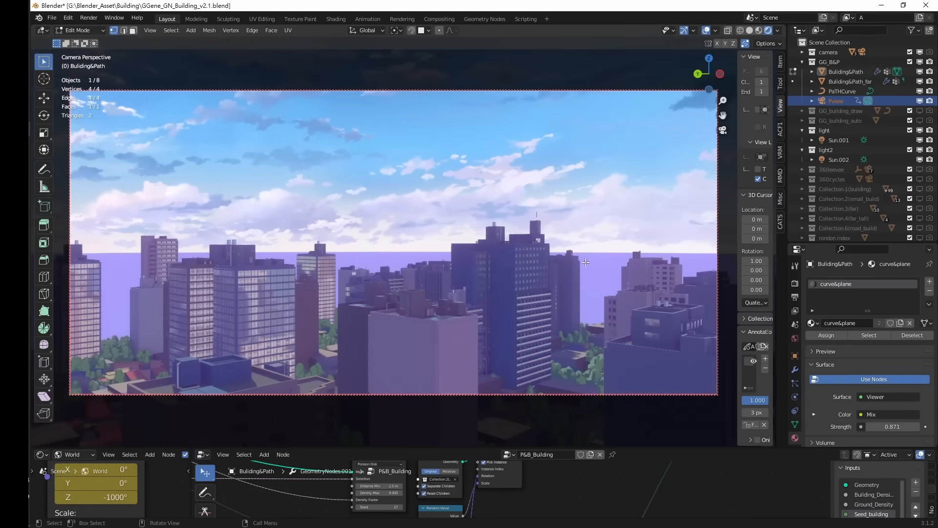
middle_drag(489, 293, 533, 296)
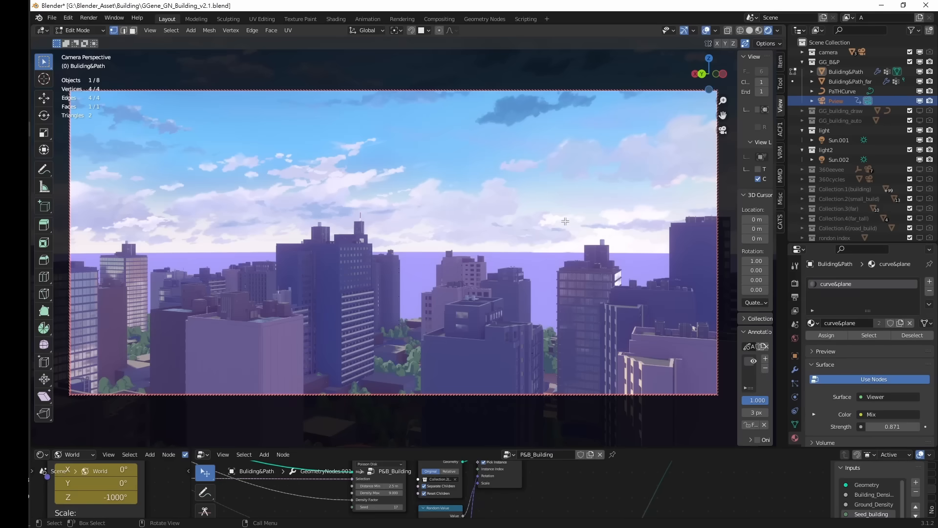
click(867, 102)
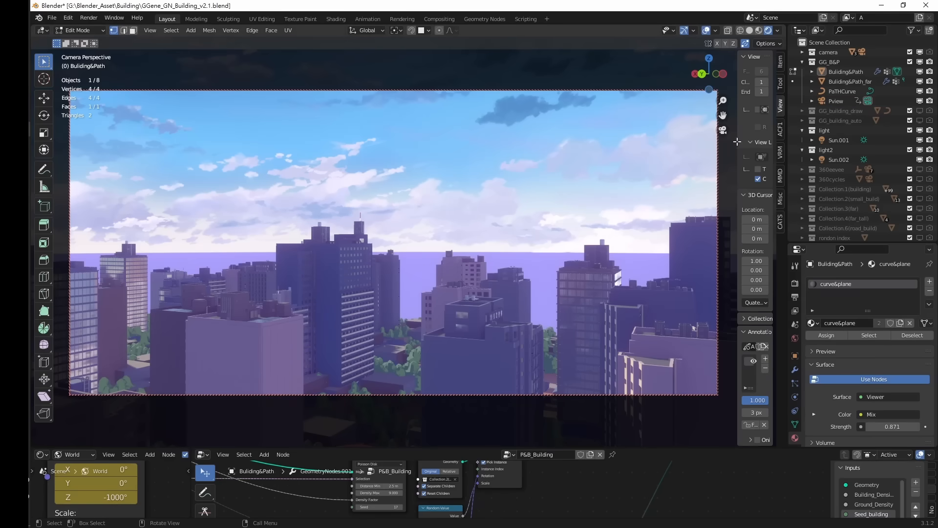
click(723, 129)
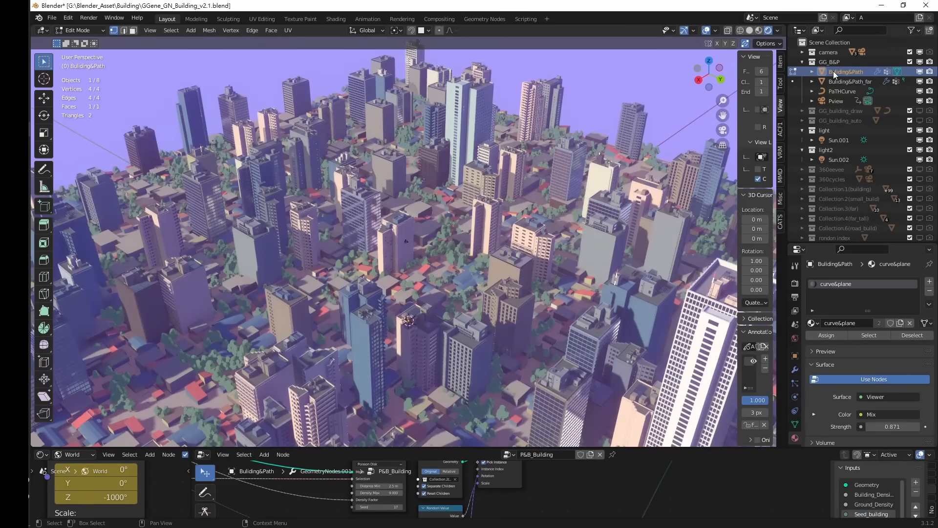
Finish editing Building&Path and add a plane inside the Building&Path_far mesh in Edit Mode.
key(Tab)
key(a)
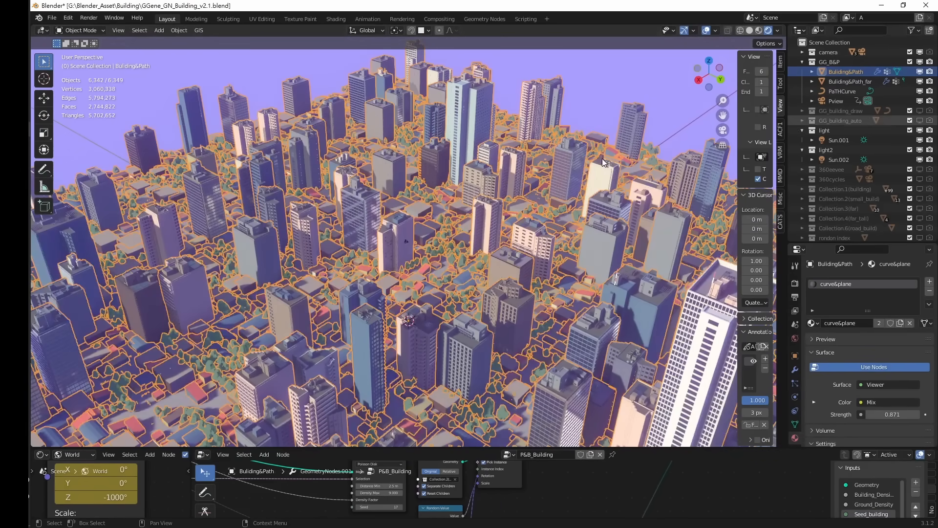
click(843, 82)
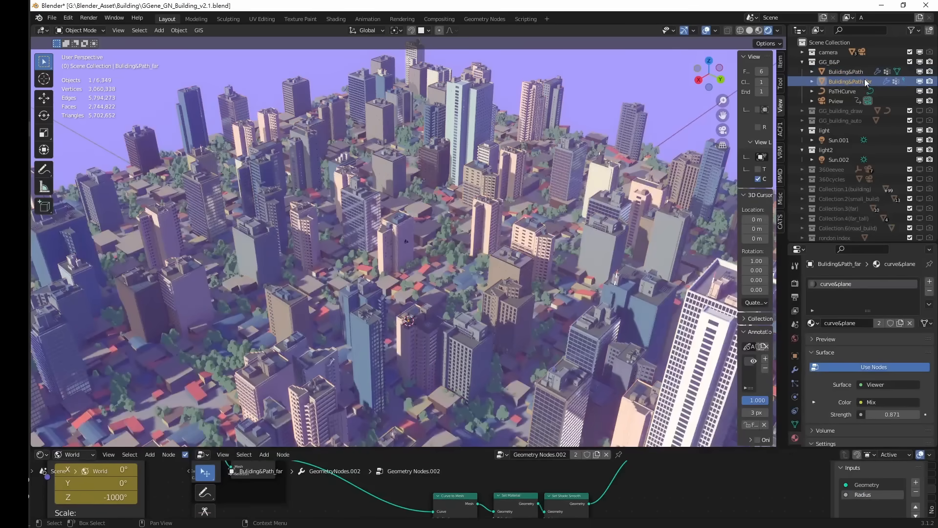
key(Tab)
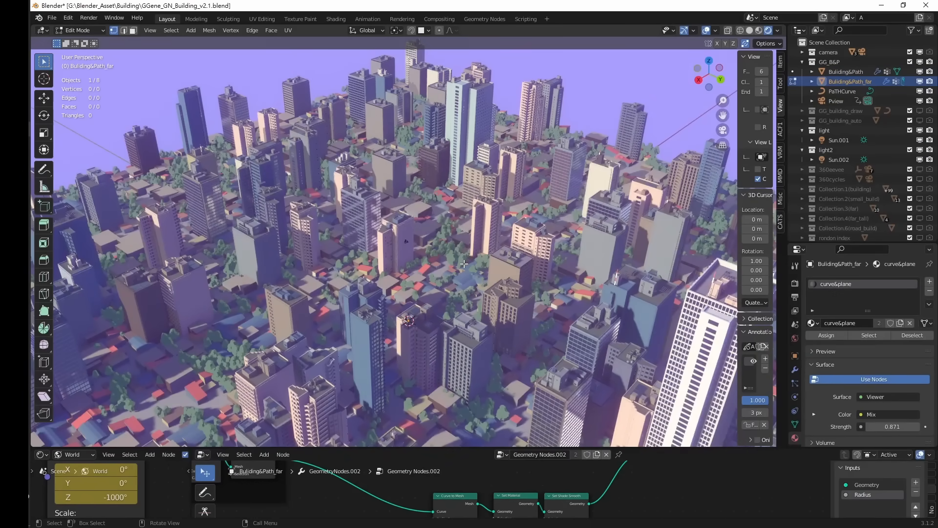
key(shift+a)
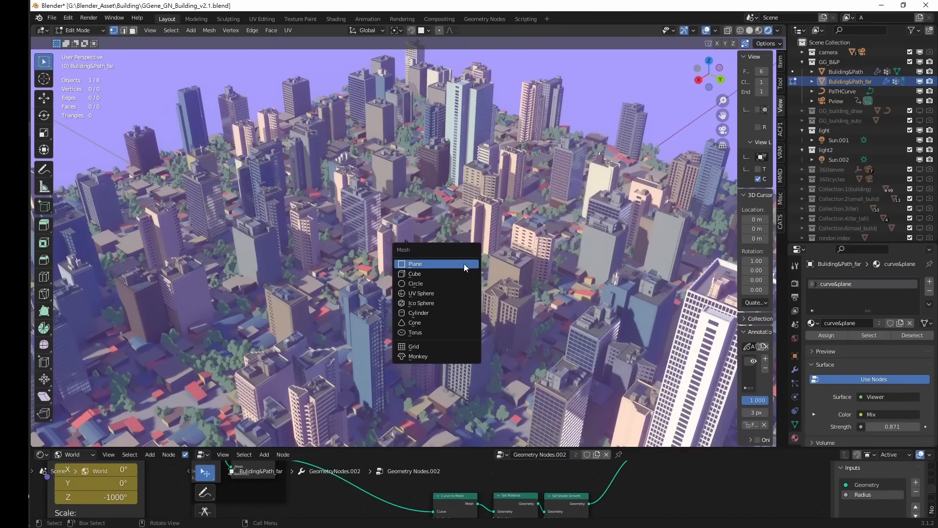
click(464, 263)
Enlarge the Building&Path_far plane in two scalings, by about 35 times and again by about 3.6 times.
scroll(464, 263, down, 8)
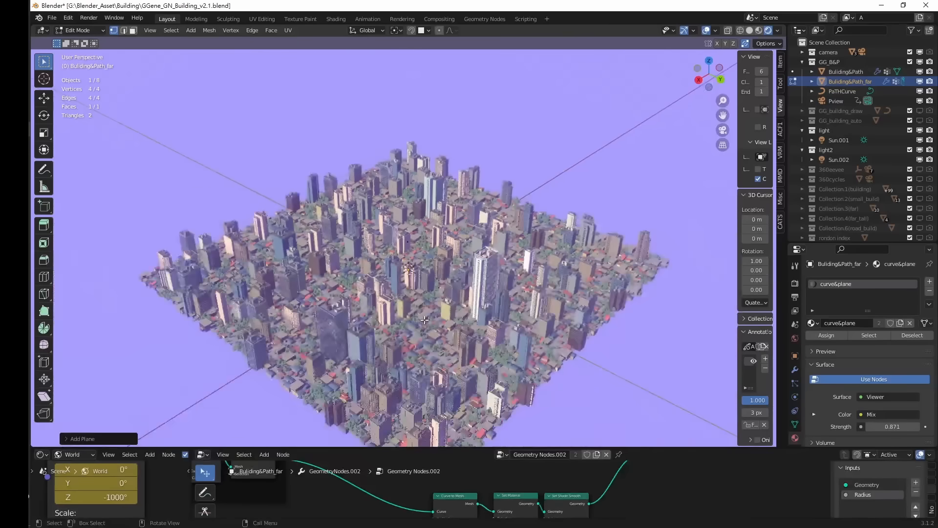
key(s)
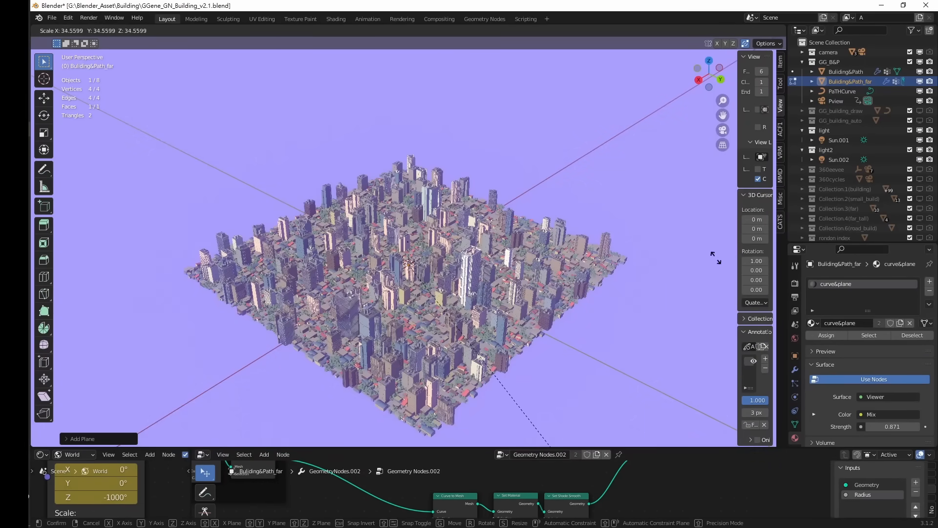
click(385, 255)
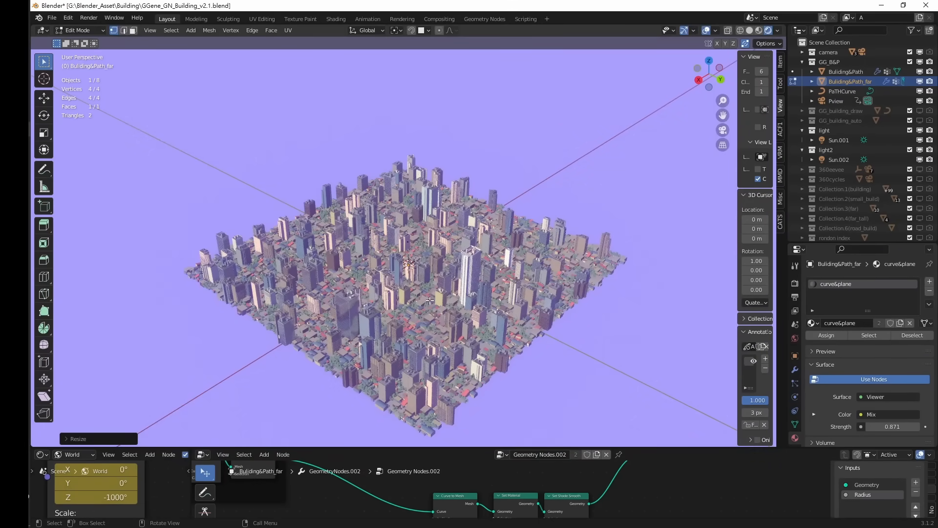
key(s)
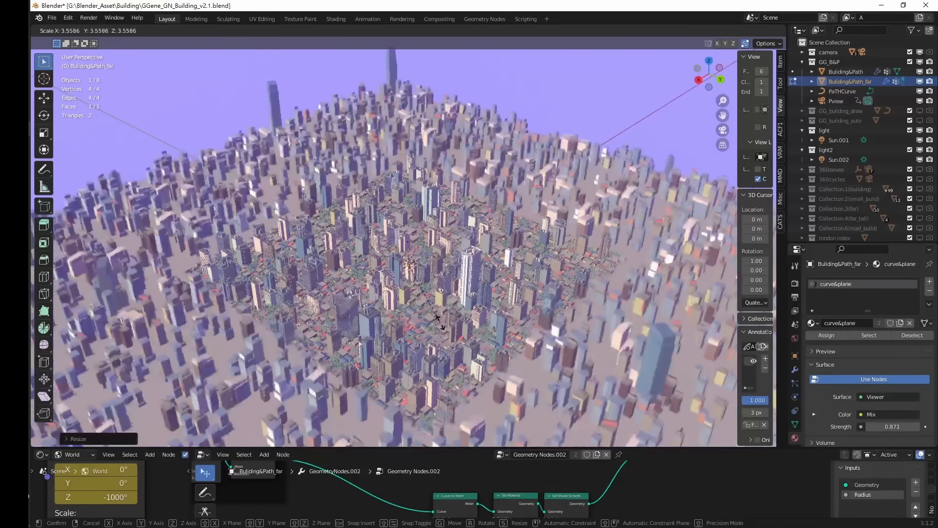
click(535, 276)
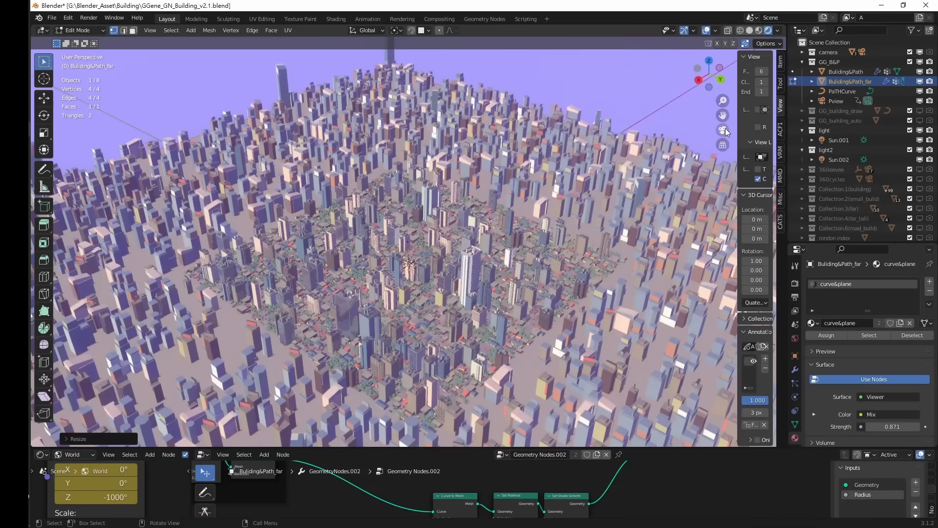
Compare the camera view with Building&Path_far hidden and shown, look around, and leave the camera view.
click(725, 128)
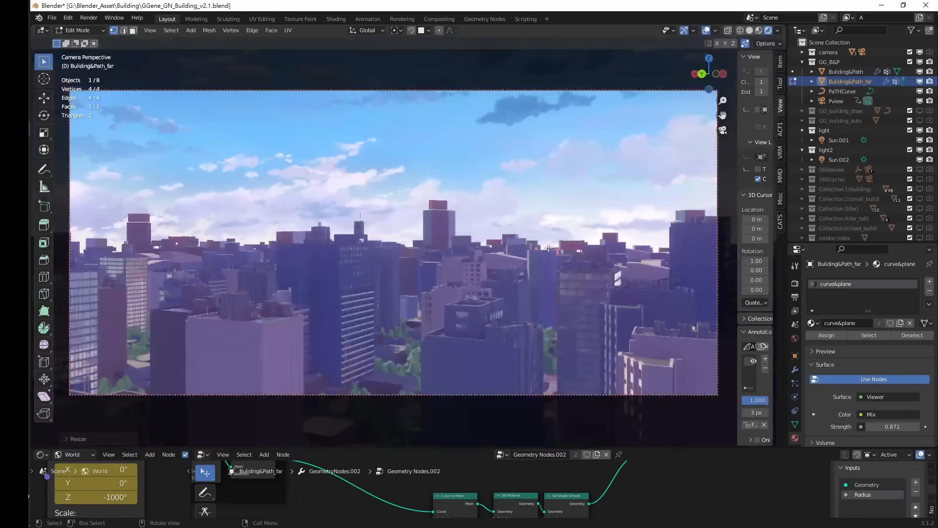
click(920, 82)
click(920, 81)
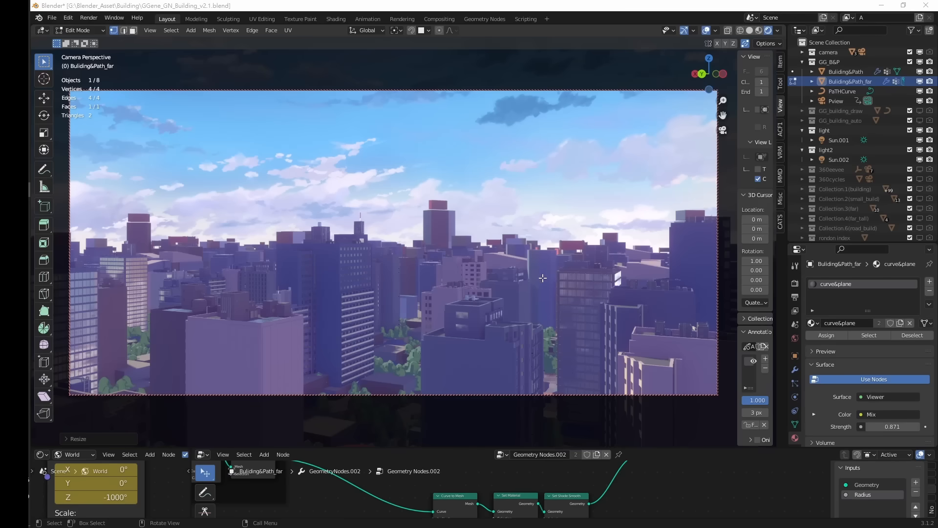
middle_drag(447, 198, 468, 199)
click(723, 130)
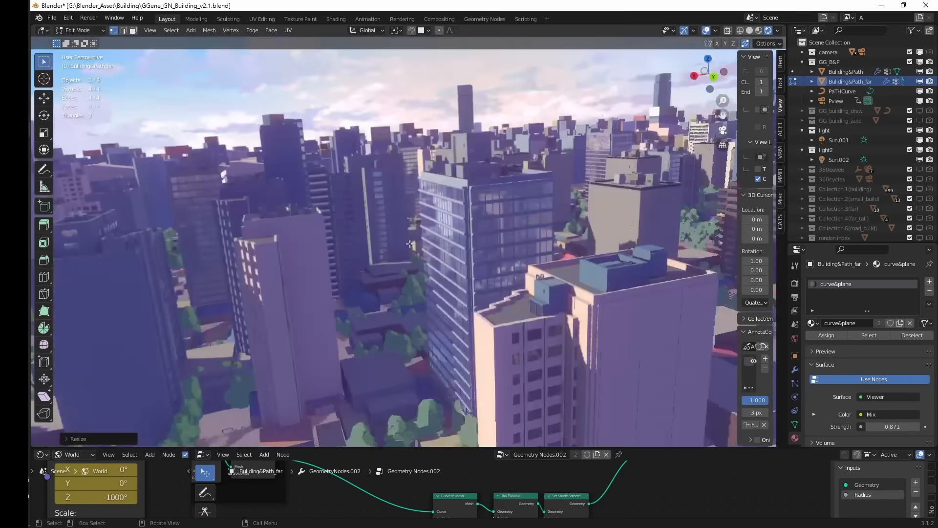
Return to Object Mode from the distant city mesh and select the Building&Path object.
scroll(441, 244, down, 10)
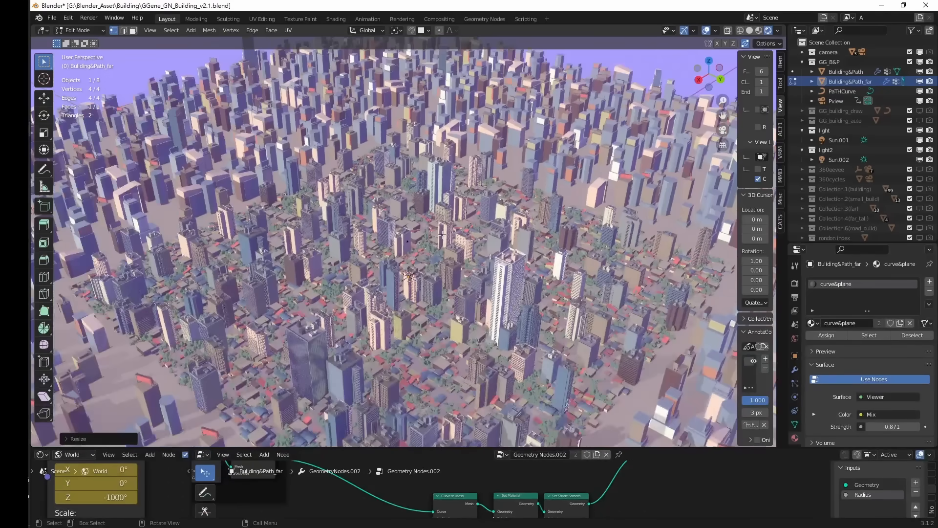
scroll(441, 234, up, 5)
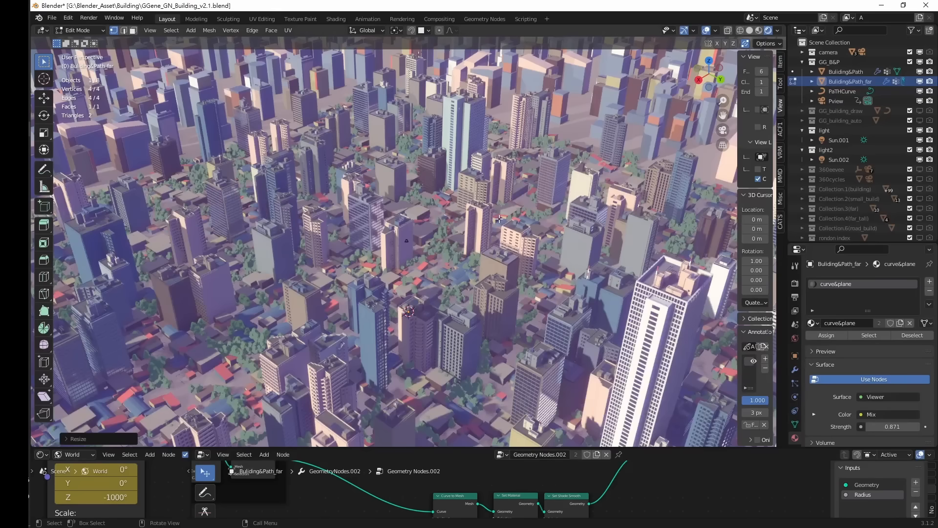
key(Tab)
click(846, 73)
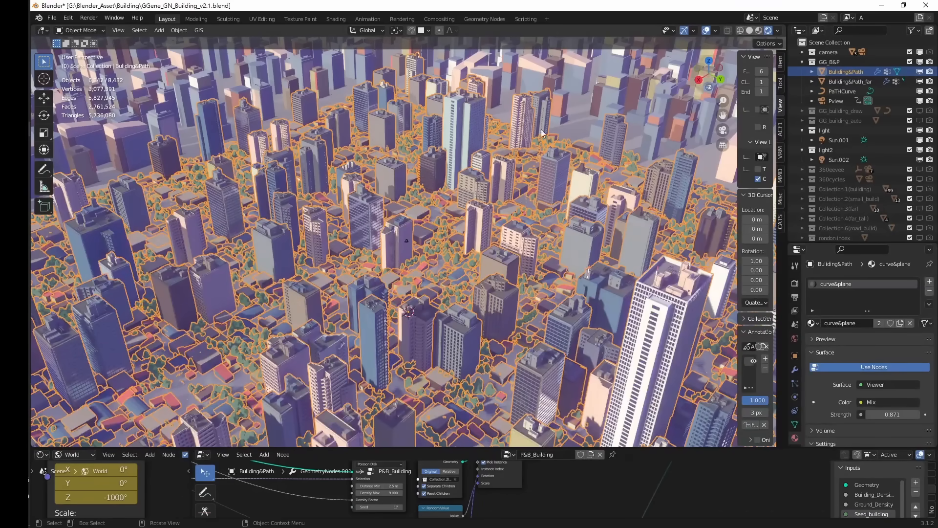
Enlarge the Building&Path plane in Edit Mode, check the result through the camera, and return to Object Mode.
key(Tab)
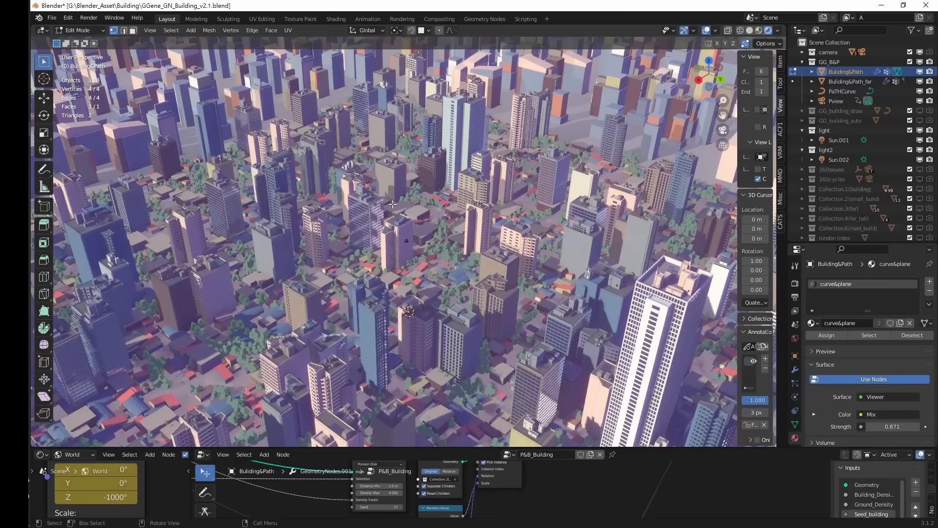
key(s)
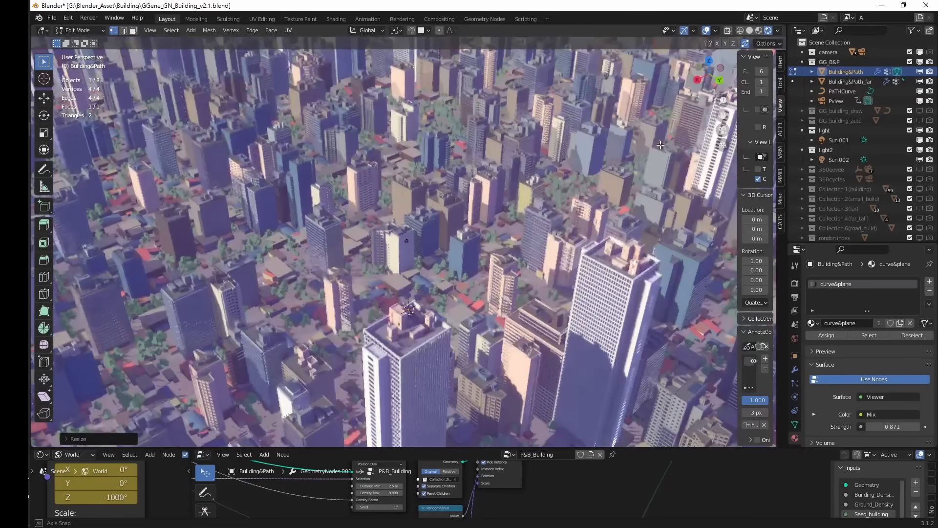
click(726, 133)
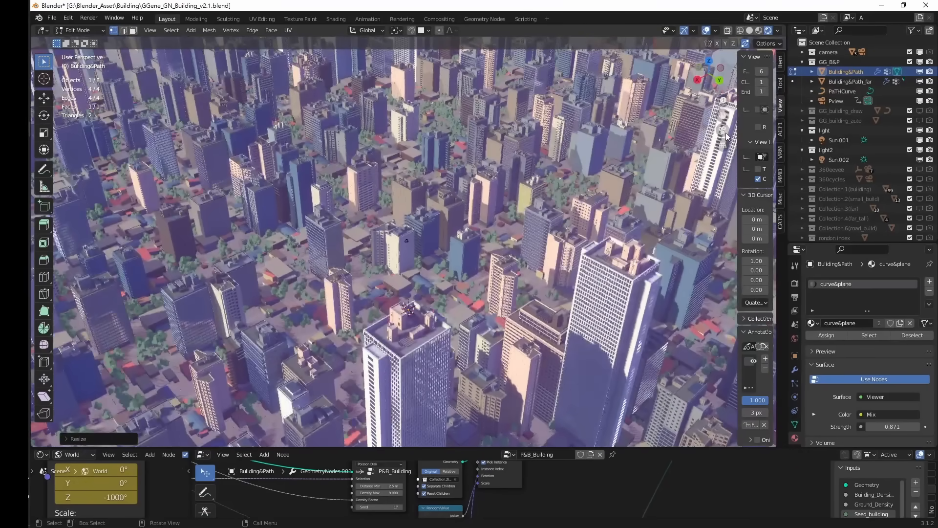
click(723, 130)
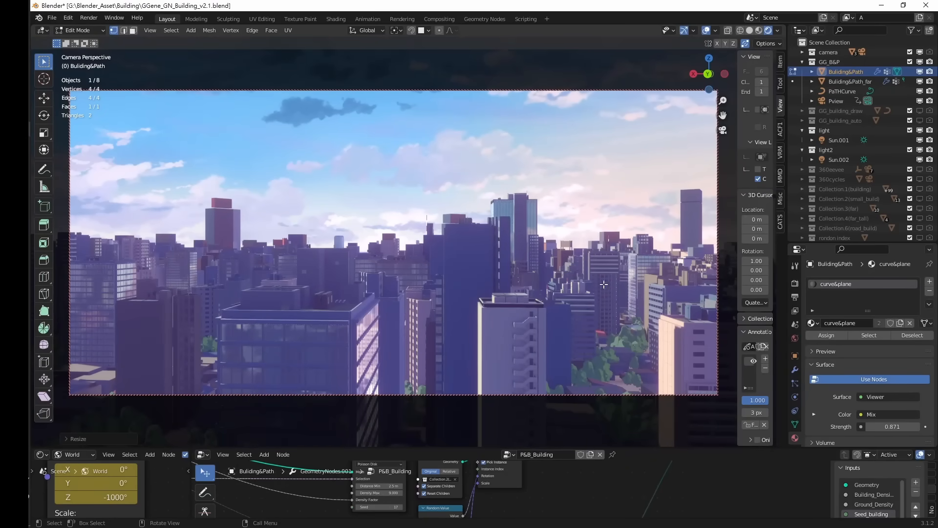
key(Tab)
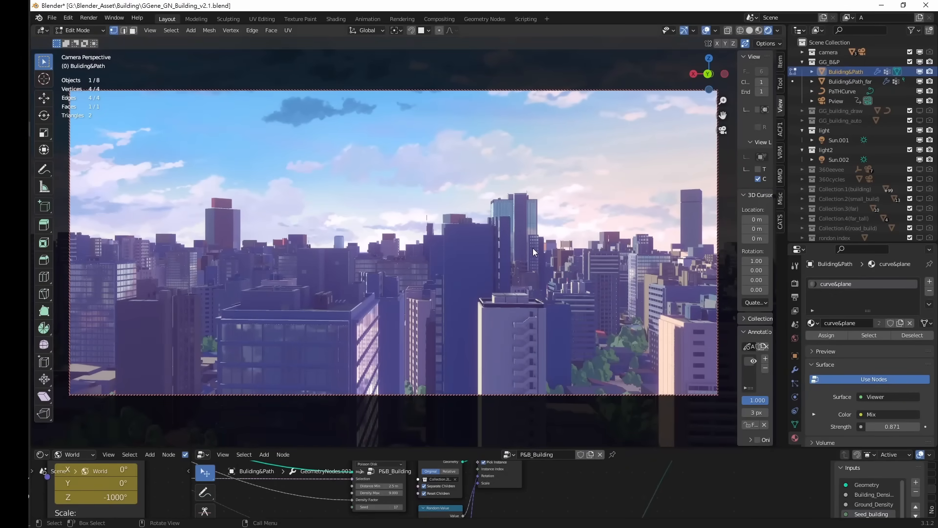
Leave the camera view, select the Building&Path_far object, and make the 3D viewport taller.
middle_drag(702, 197, 553, 190)
click(449, 267)
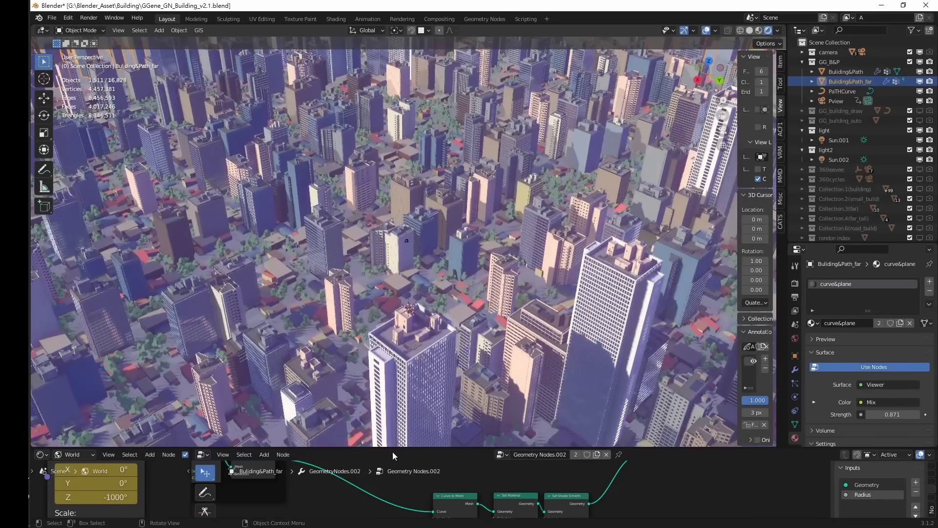
drag(391, 445, 391, 471)
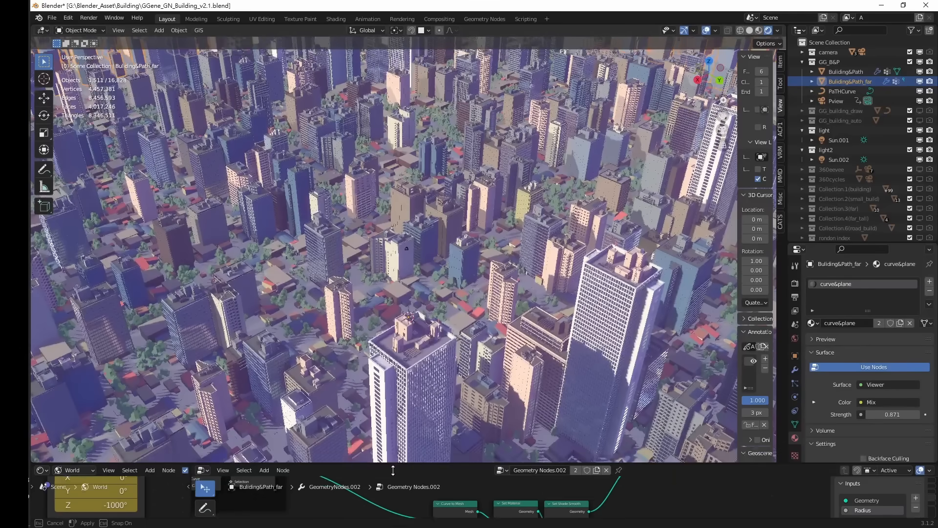
shift+middle_drag(474, 355, 489, 271)
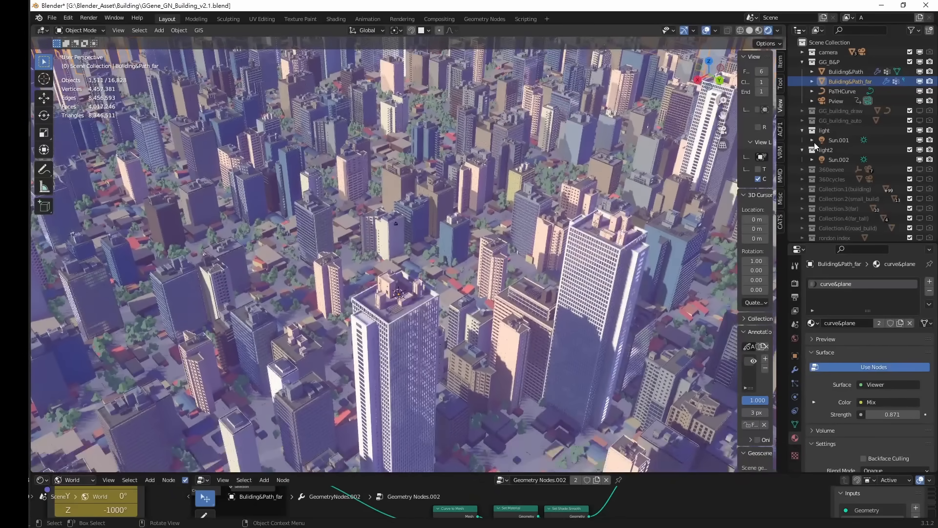
Draw two long road curves crossing the city in the Edit Mode of PaTHCurve.
click(852, 90)
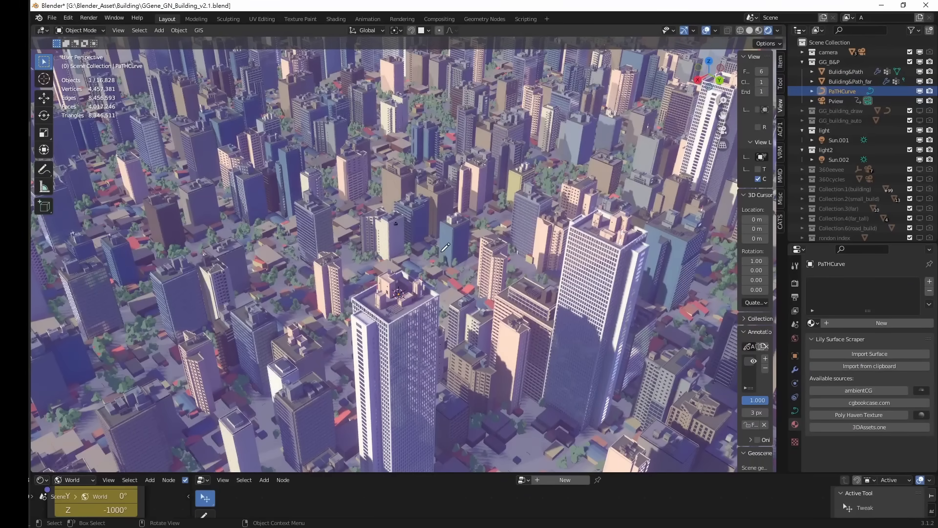
key(Tab)
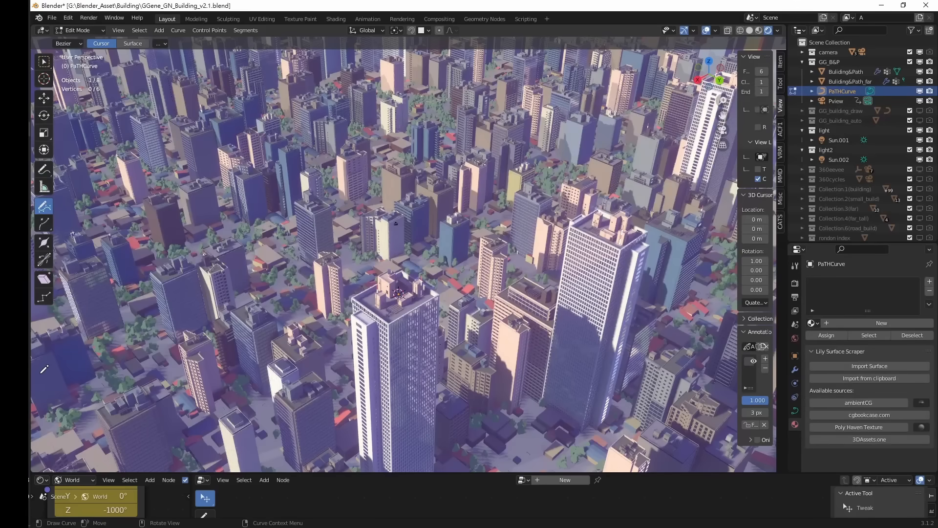
mouse_move(40, 373)
mouse_down()
mouse_move(100, 383)
mouse_move(273, 337)
mouse_move(552, 242)
mouse_move(793, 224)
mouse_up()
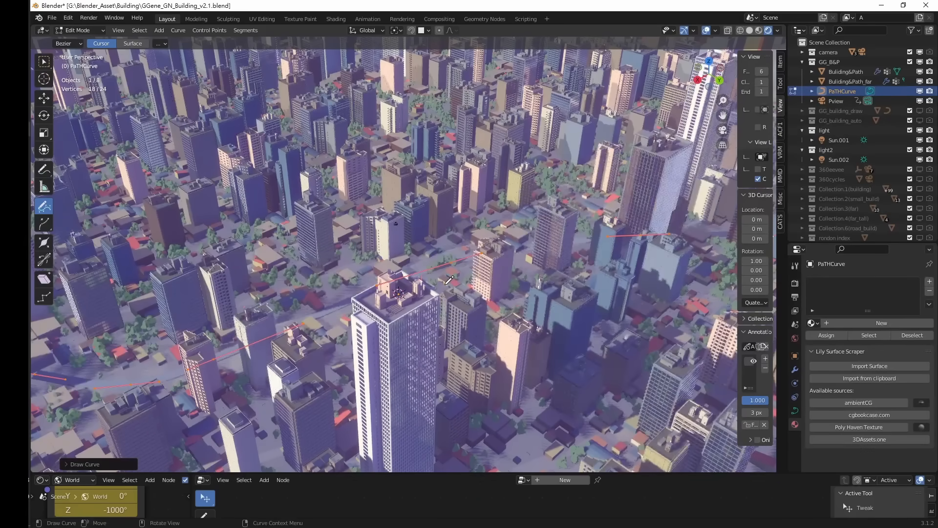
middle_drag(432, 288, 497, 187)
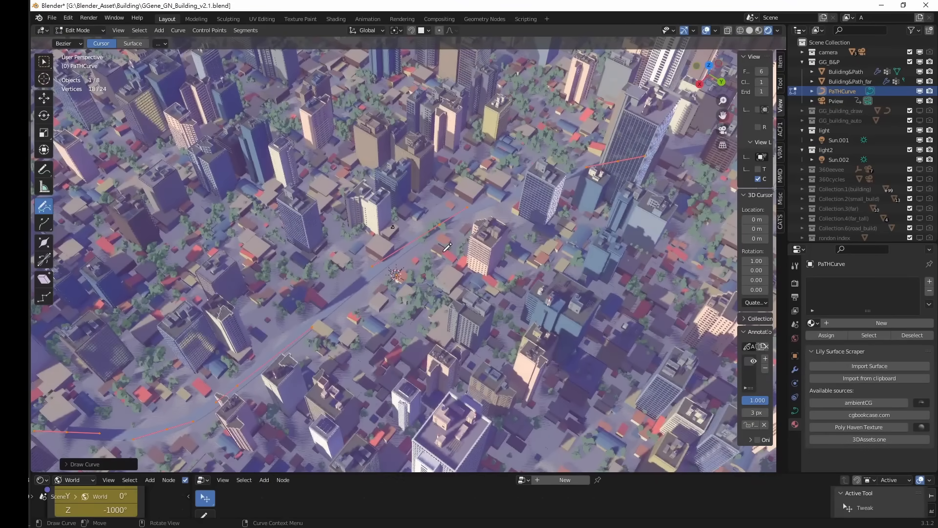
scroll(275, 233, down, 1)
drag(66, 157, 740, 289)
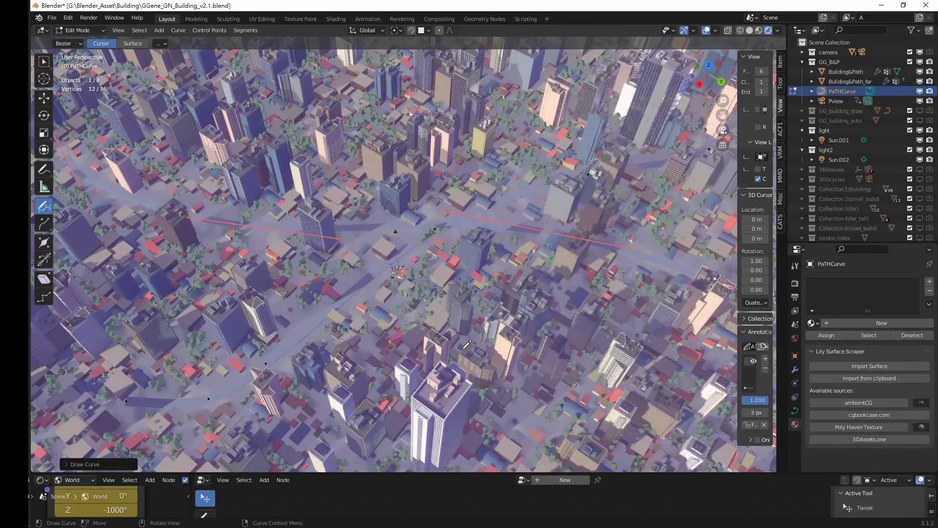
Draw another road curve through the city and a roughly circular one from above, and finish editing PaTHCurve.
mouse_move(478, 327)
middle_down()
mouse_move(510, 307)
mouse_move(461, 284)
middle_up()
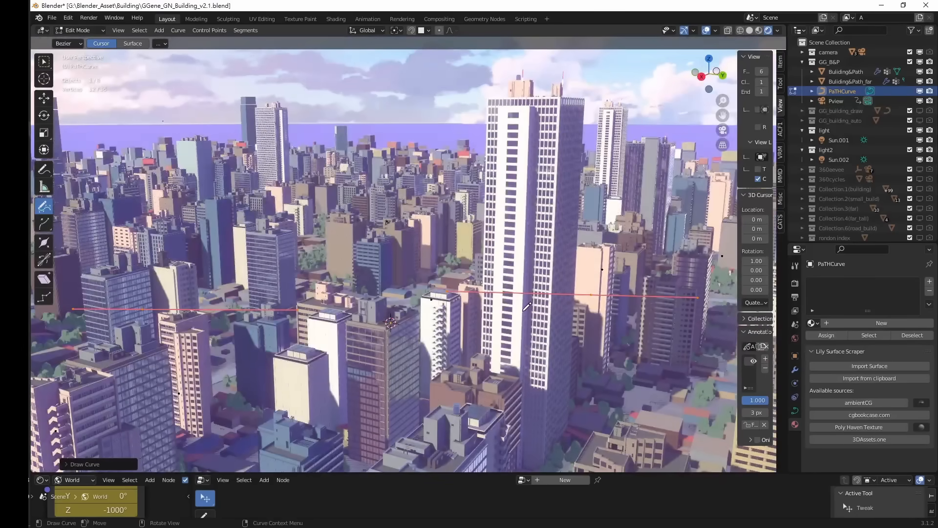
middle_drag(399, 298, 143, 129)
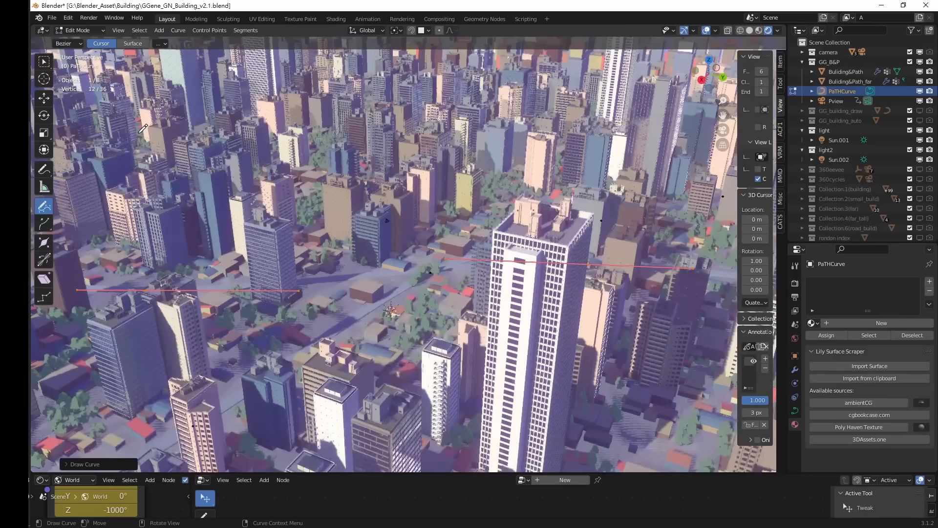
middle_drag(440, 335, 464, 401)
scroll(464, 402, down, 2)
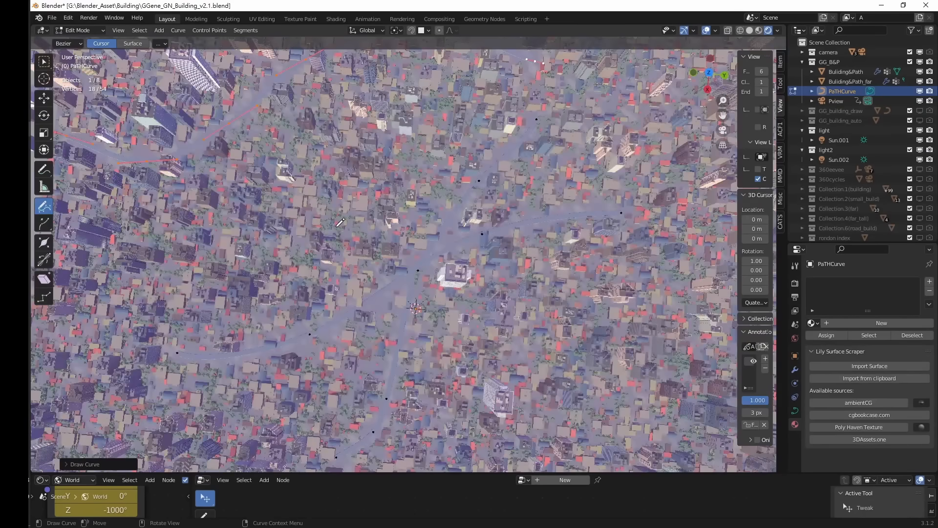
scroll(419, 252, up, 1)
drag(304, 138, 279, 188)
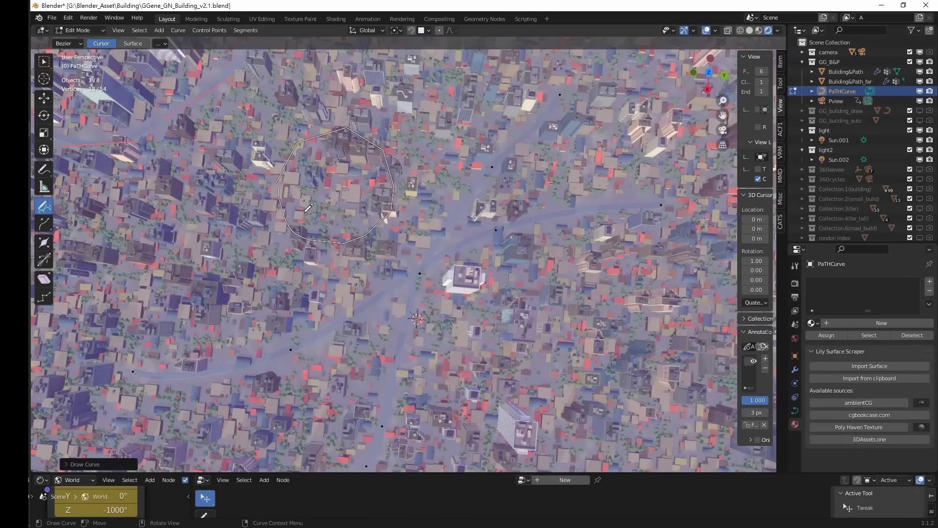
middle_drag(478, 304, 456, 307)
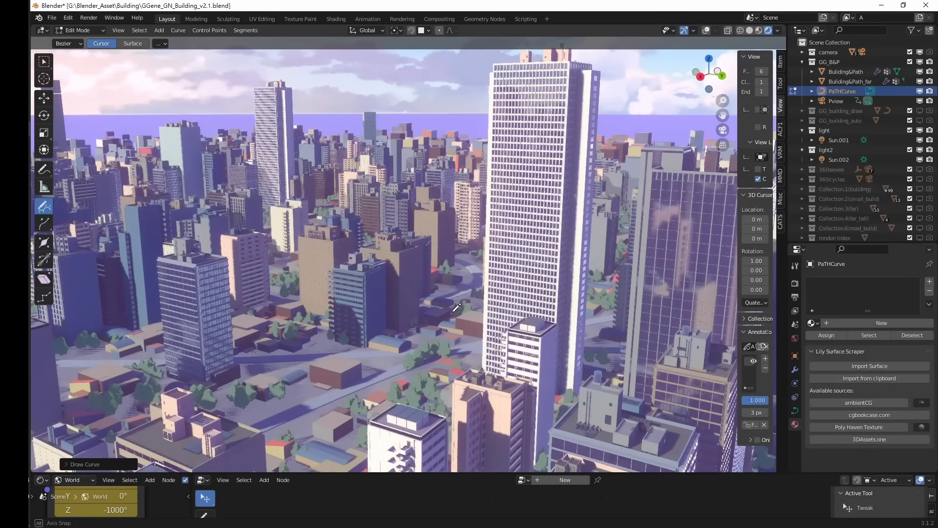
middle_drag(456, 308, 358, 159)
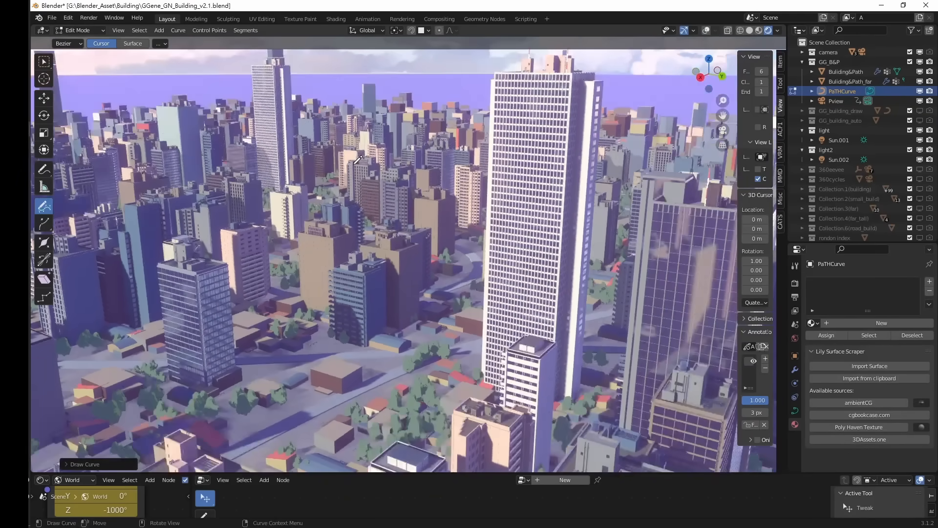
key(Tab)
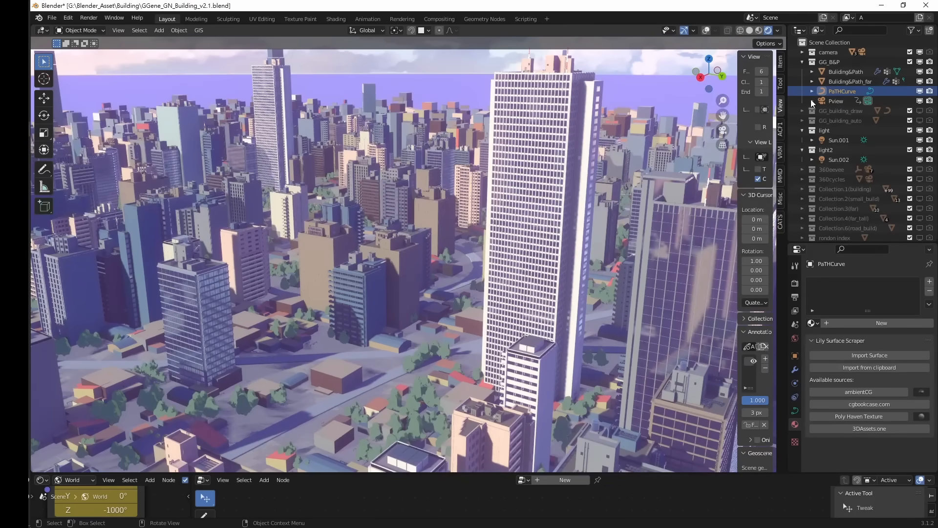
Enlarge the plane of Building&Path_far in Edit Mode to extend the distant city.
click(840, 81)
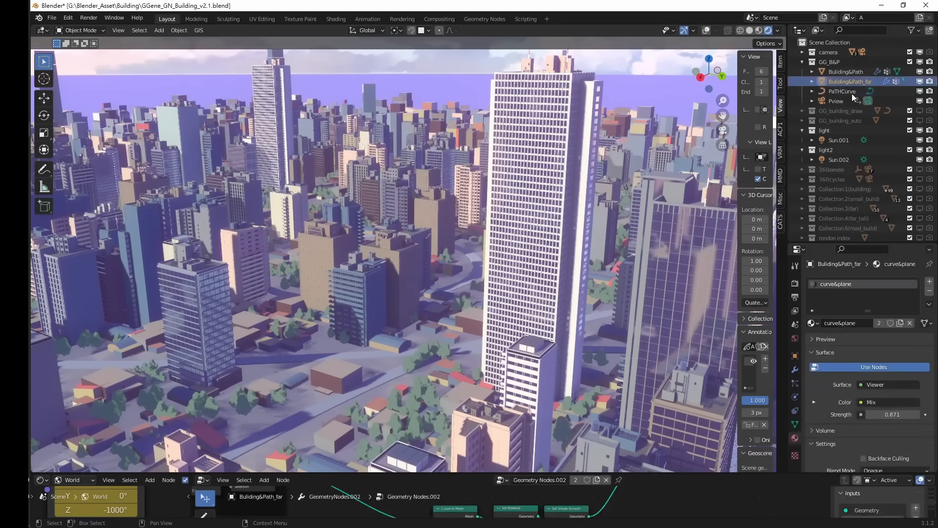
key(Tab)
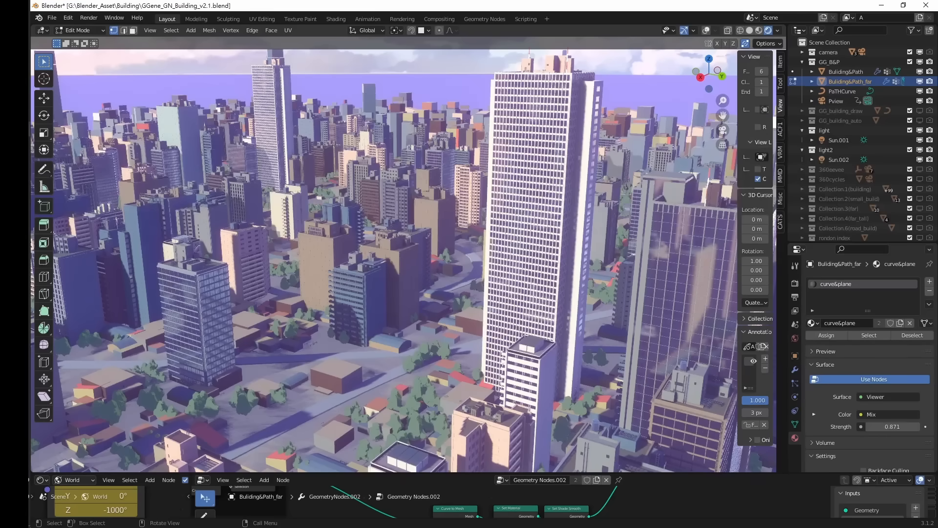
key(s)
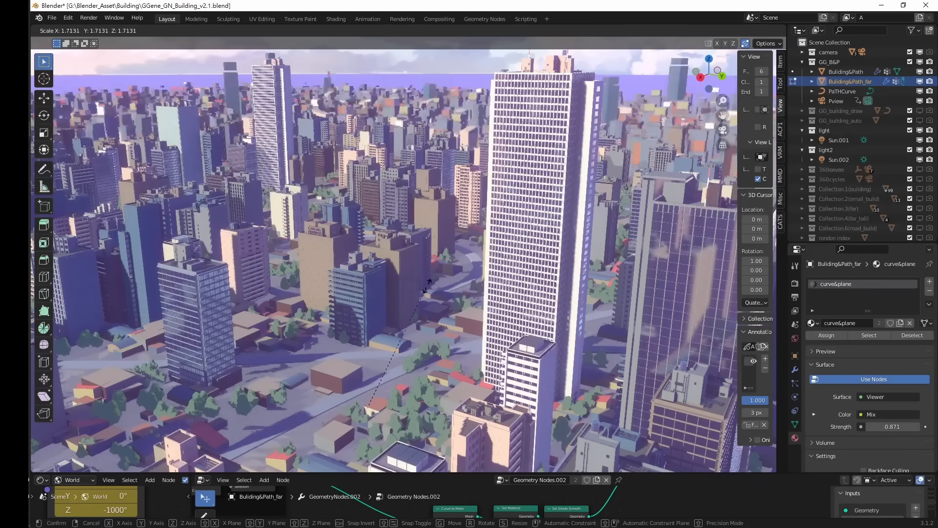
click(549, 165)
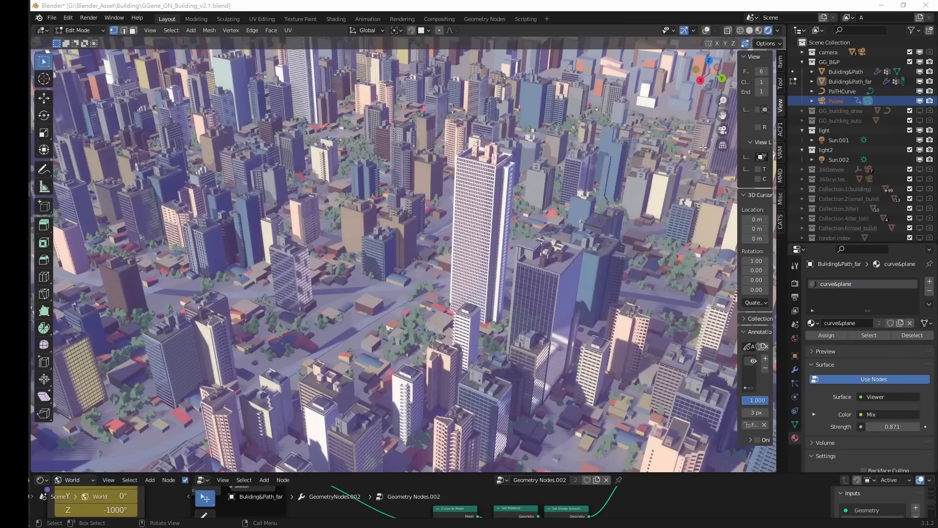
Lock the camera to the view, reframe it on the skyline with a white tower at one side, and leave Building&Path_far's Edit Mode.
click(722, 130)
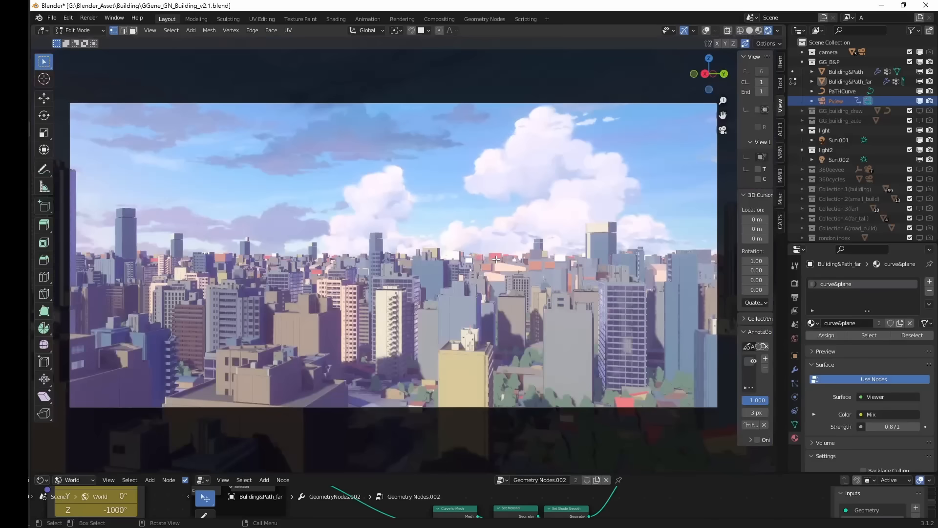
click(758, 179)
middle_drag(587, 280, 313, 342)
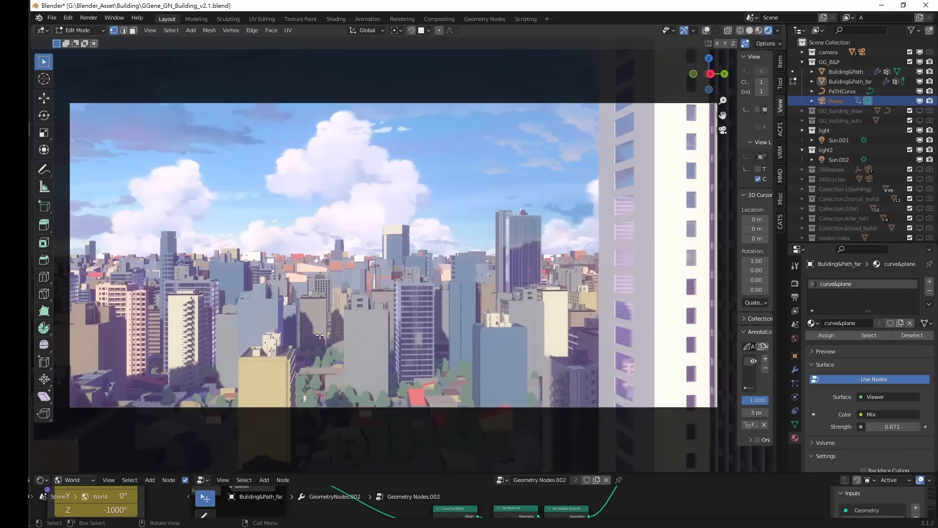
click(839, 81)
key(Tab)
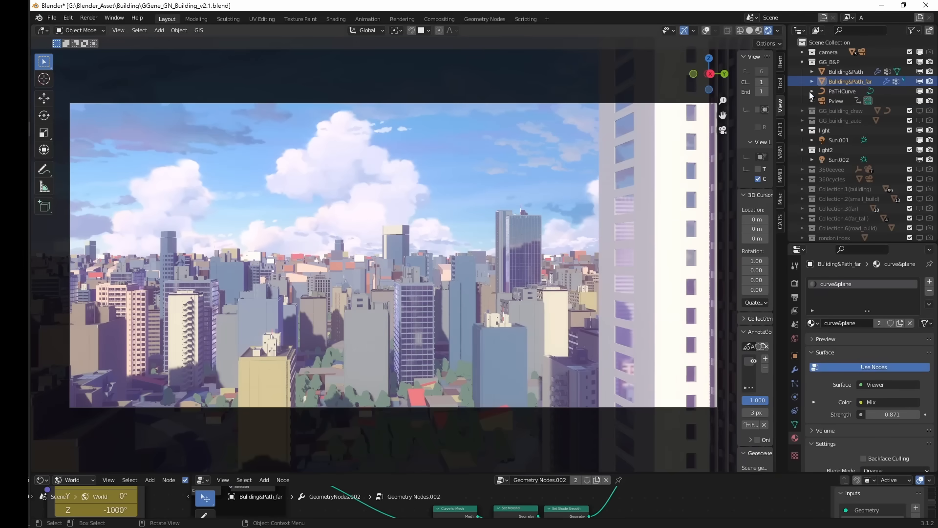
Try switching to Building&Path_far while Building&Path is in Edit Mode, and repeat the switch from Object Mode.
click(843, 74)
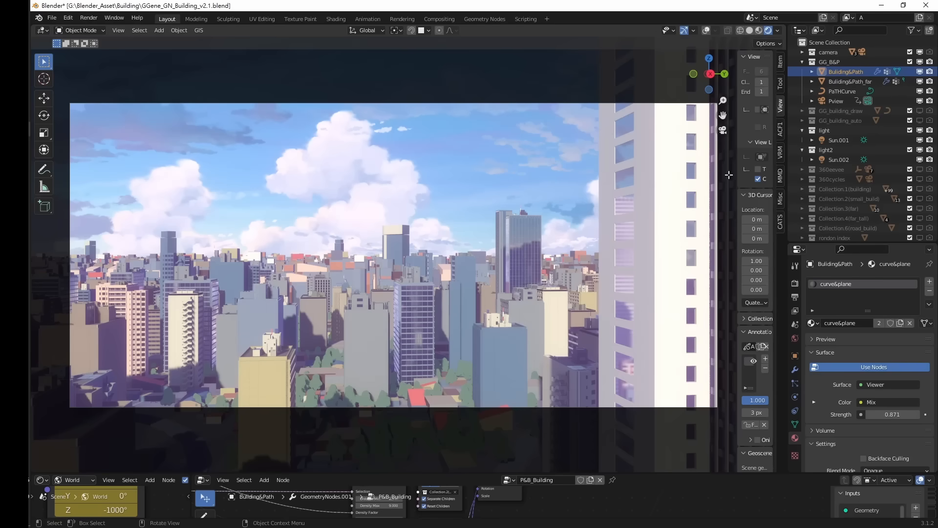
key(Tab)
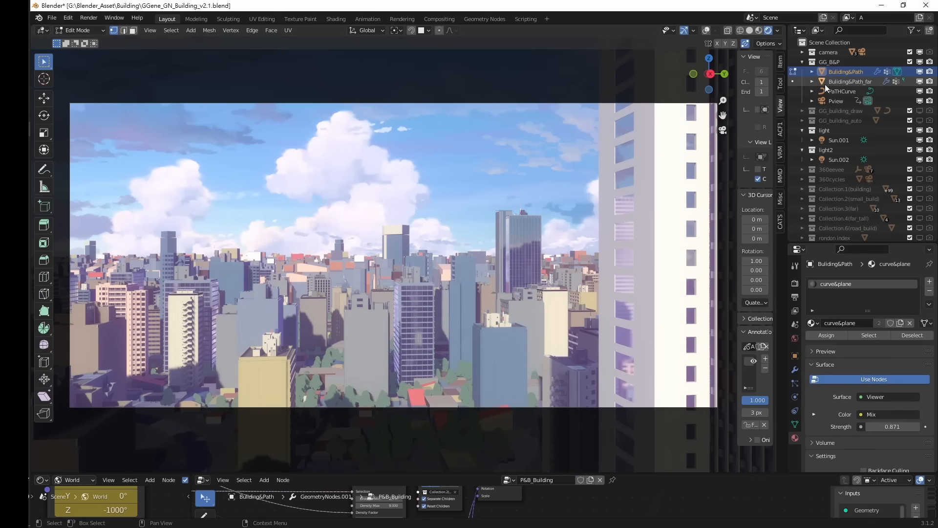
click(844, 80)
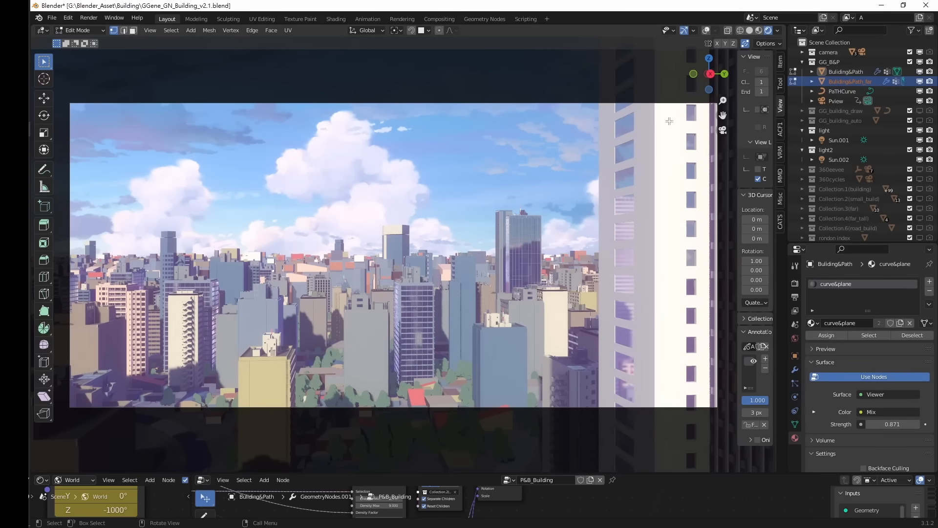
click(854, 76)
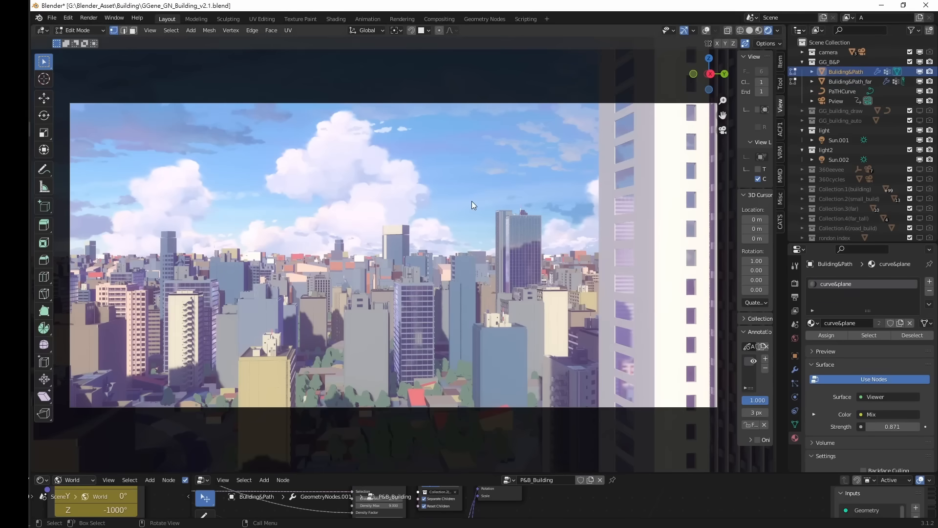
key(Tab)
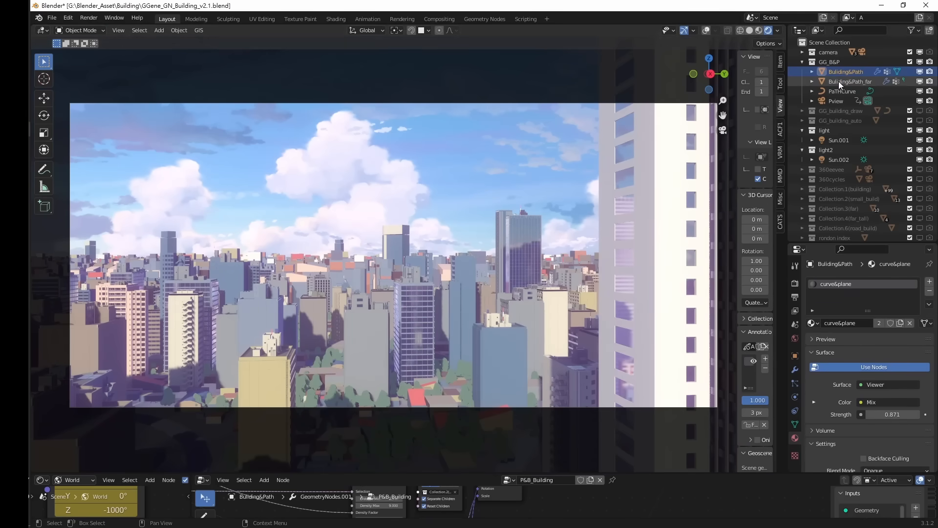
click(839, 81)
Select Building&Path, collapse its P&B_Building modifier, and expand the P&B_base modifier settings.
click(843, 74)
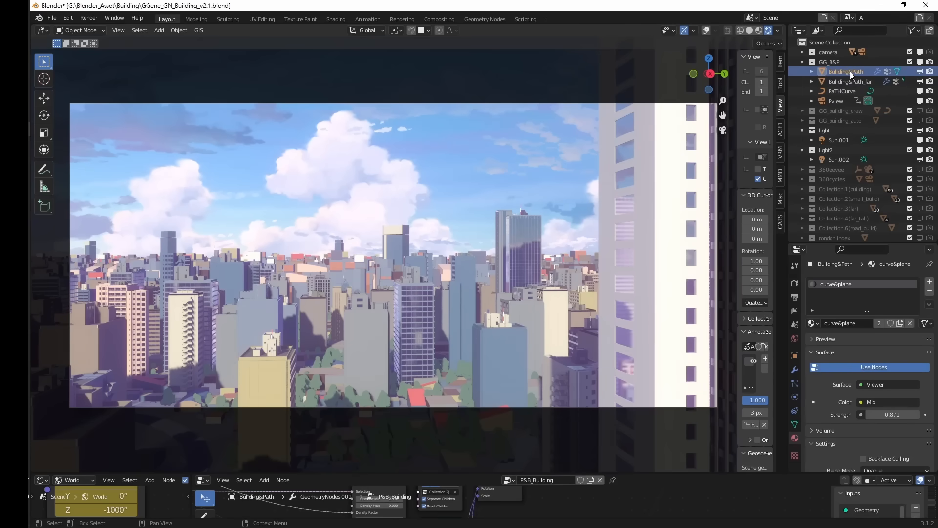
click(795, 369)
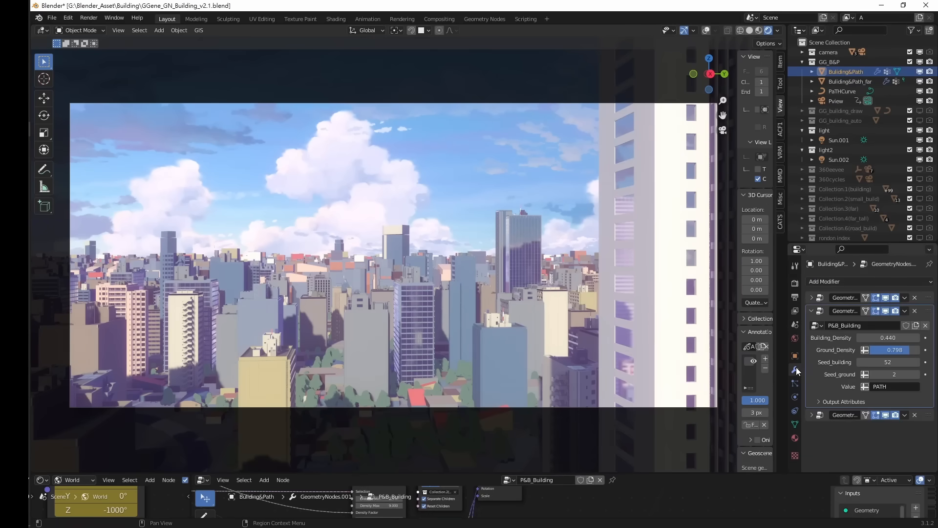
click(813, 312)
click(813, 298)
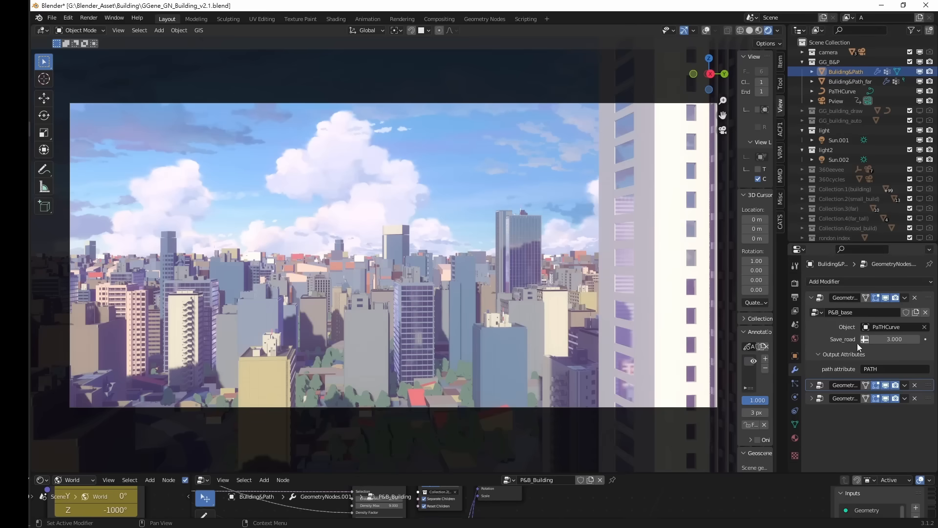
Raise Save_road in Building&Path's P&B_base modifier to 4.510 to widen the clearance along the roads.
middle_drag(339, 286, 447, 266)
click(723, 130)
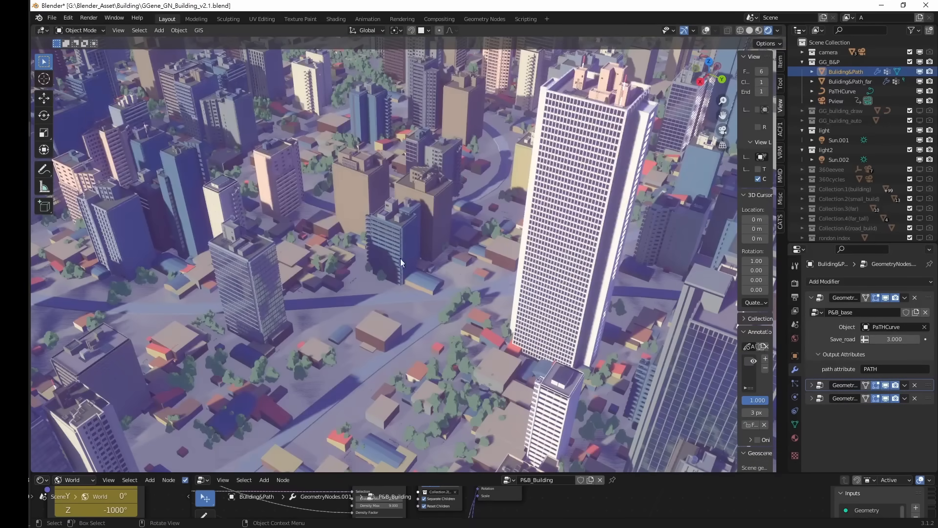
mouse_move(897, 339)
mouse_down()
mouse_move(919, 339)
mouse_move(900, 334)
mouse_up()
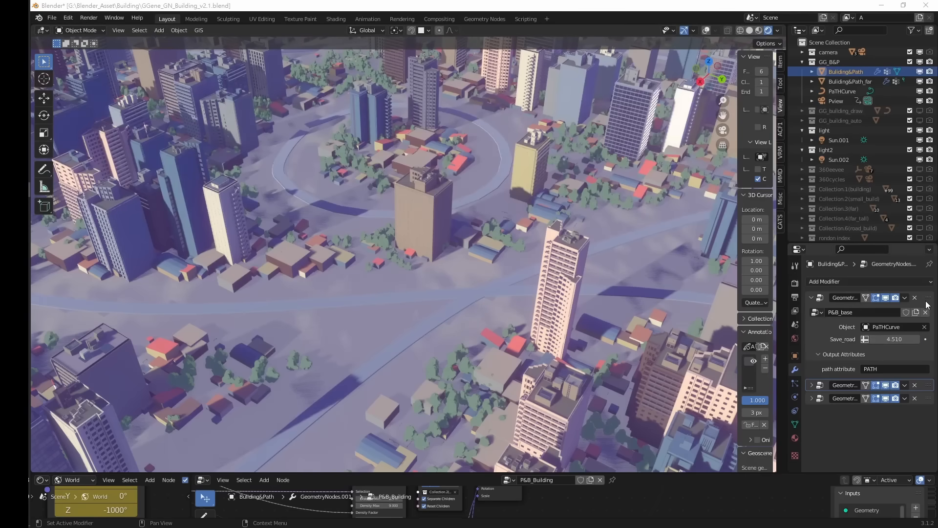
Try Building_Density at 1.000 and 0.000 in the P&B_Building modifier, and restore it to 0.440.
click(859, 312)
click(812, 297)
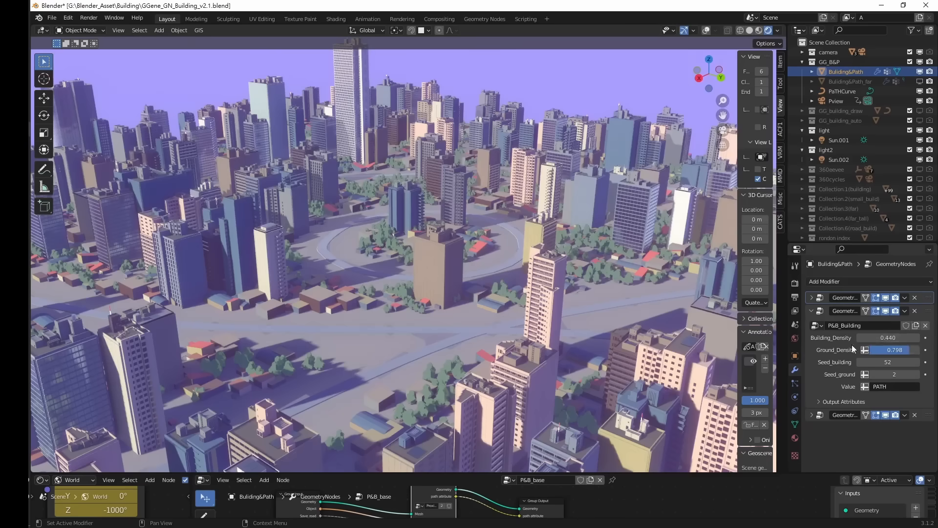
click(885, 338)
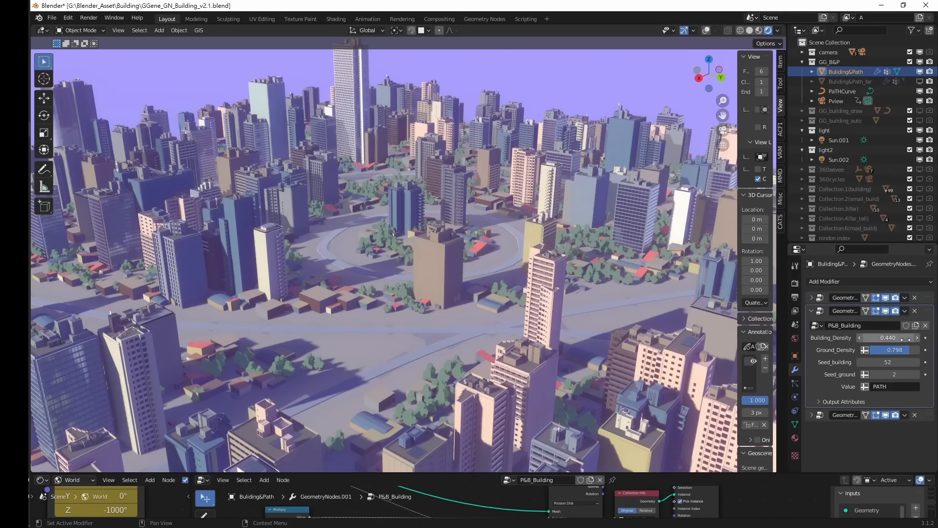
drag(885, 338, 925, 338)
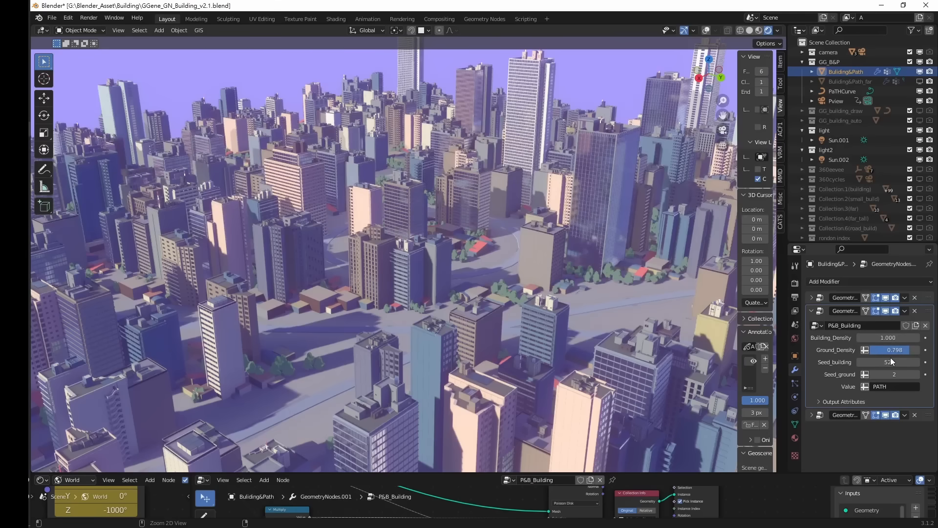
drag(891, 337, 863, 337)
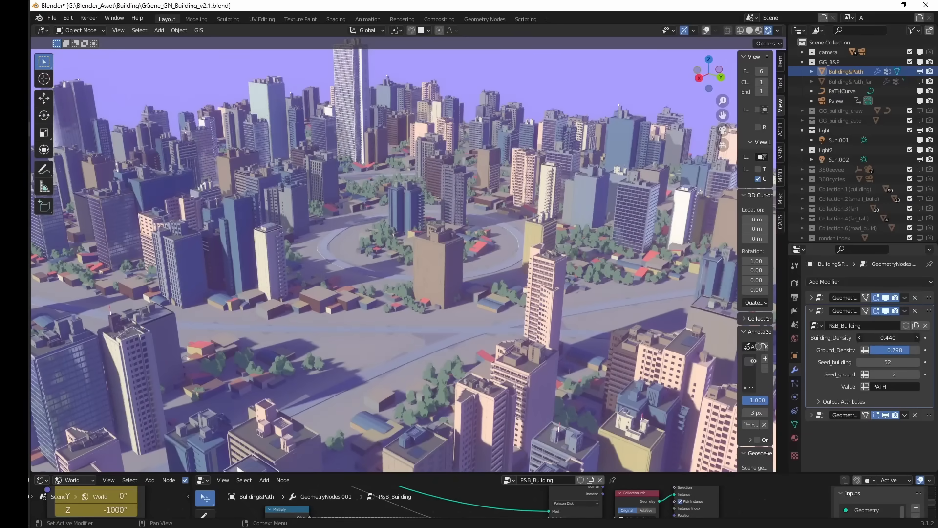
drag(887, 338, 863, 338)
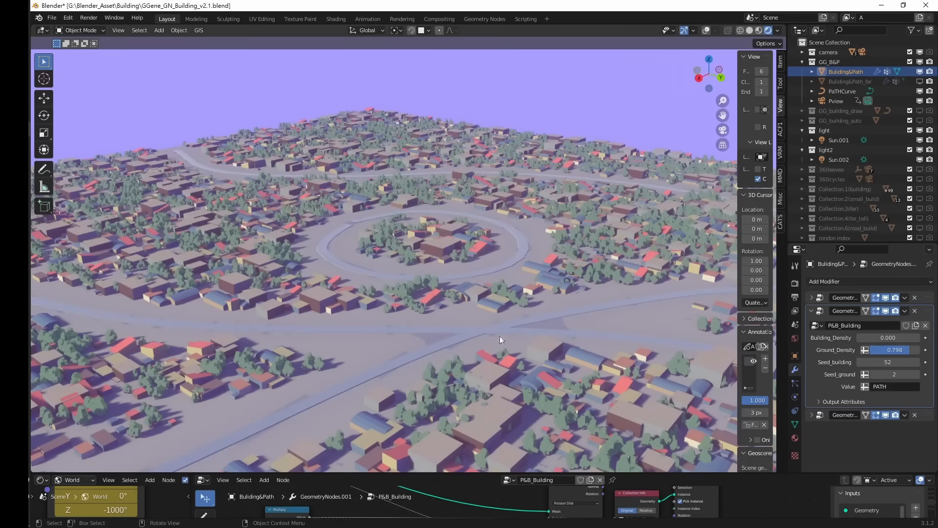
mouse_move(499, 335)
middle_down()
mouse_move(497, 304)
mouse_move(501, 339)
middle_up()
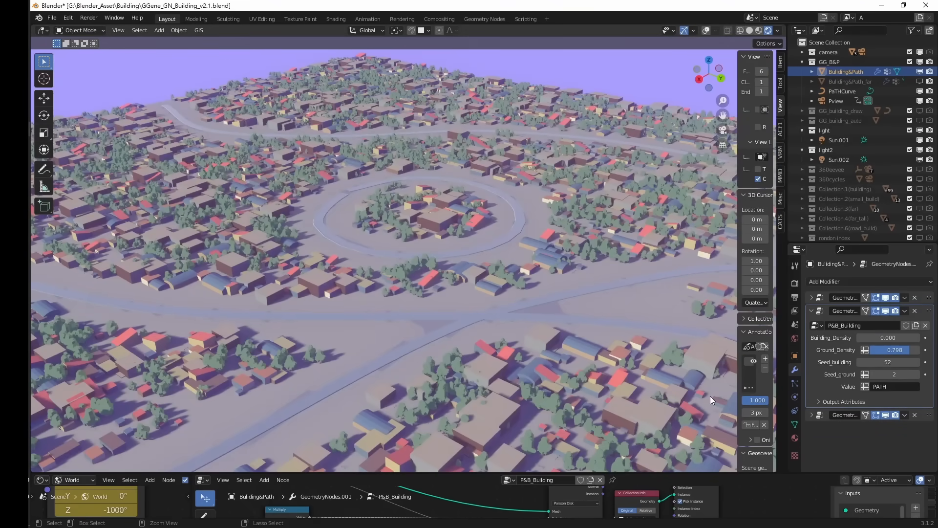
key(ctrl+z)
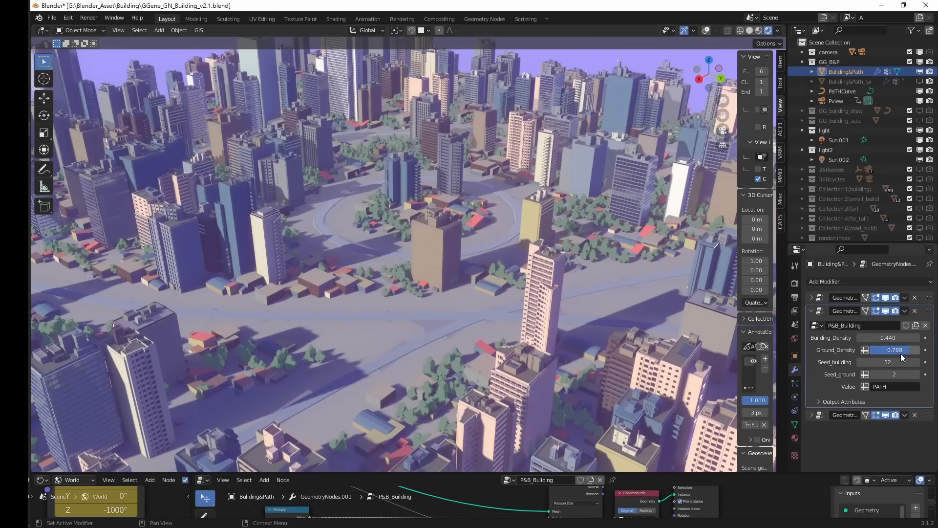
Set Ground_Density to 0.865, and unhide Building&Path_far while looking through the camera.
drag(909, 350, 913, 349)
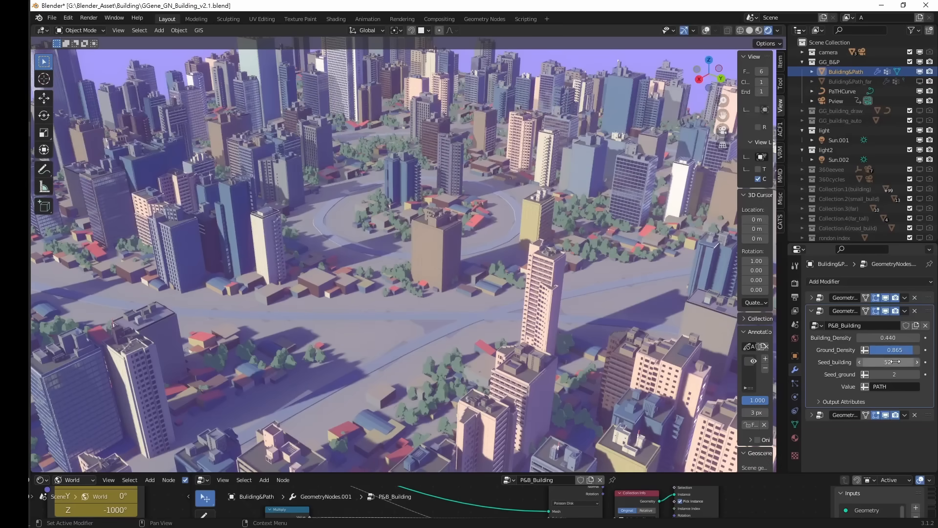
click(722, 130)
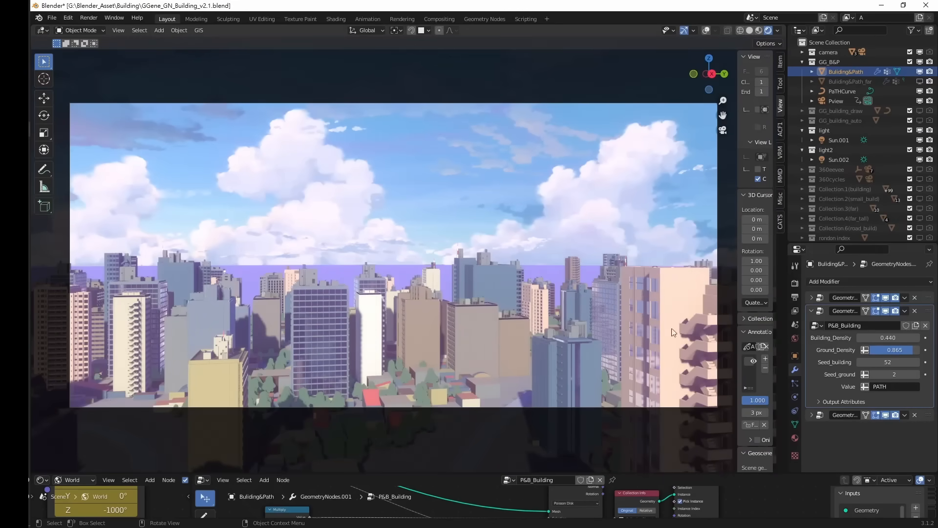
click(920, 82)
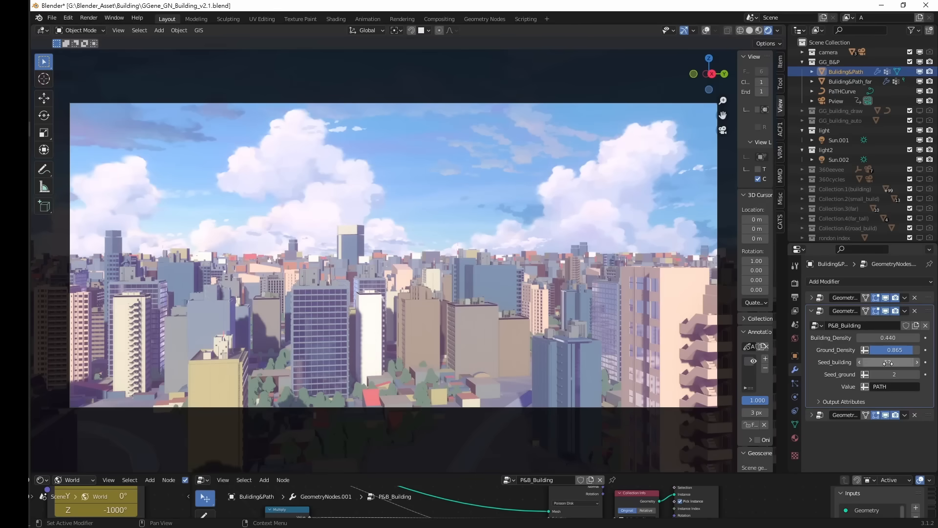
Set Seed_building to 30 and Seed_ground to 80 in the P&B_Building modifier.
drag(888, 363, 878, 376)
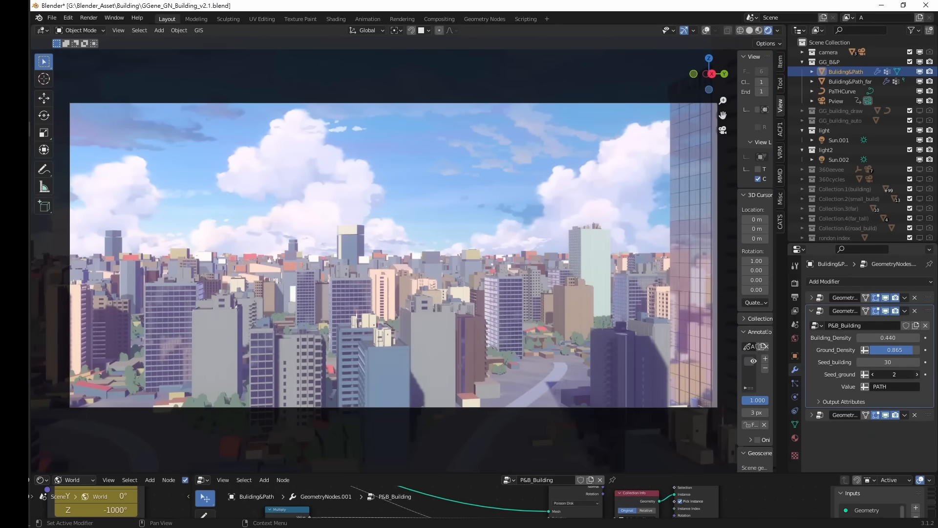
click(917, 375)
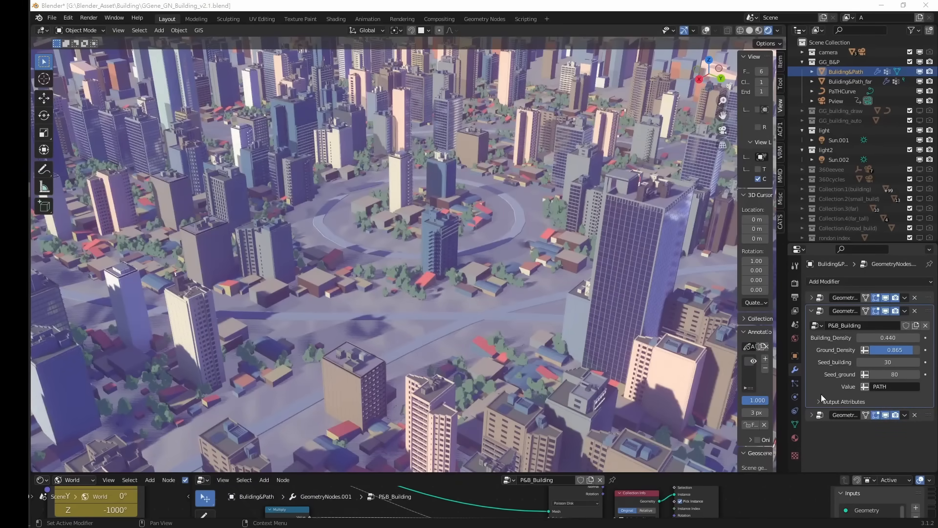
Set Save_road in the P&B_base modifier to 3.390 and collapse that modifier.
click(812, 297)
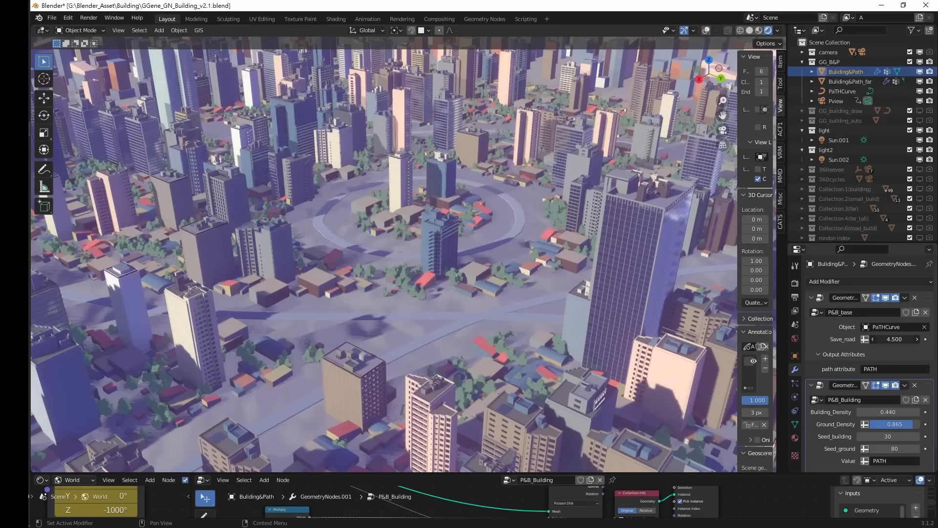
drag(894, 339, 865, 339)
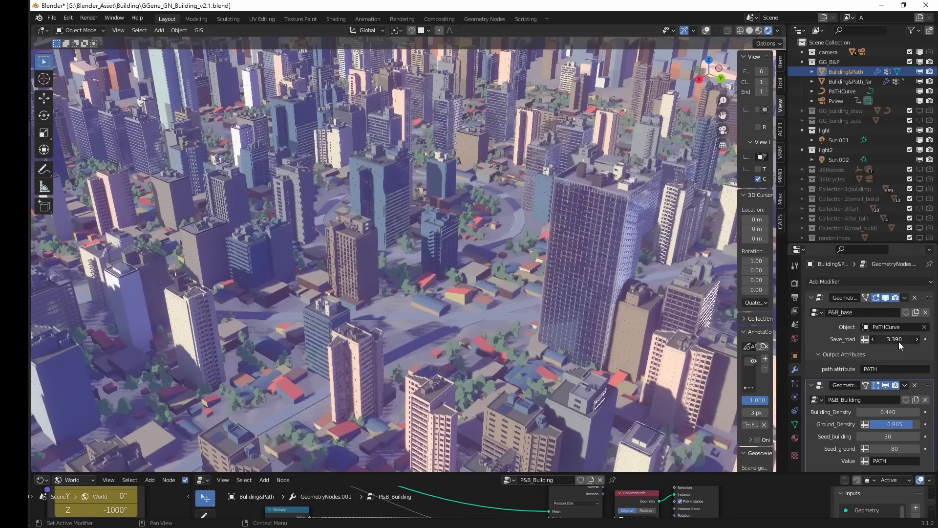
click(811, 297)
Set the Radius in Building&Path's Geometry Nodes.002 modifier to 3.52 m and collapse the modifier.
click(812, 311)
drag(888, 350, 887, 351)
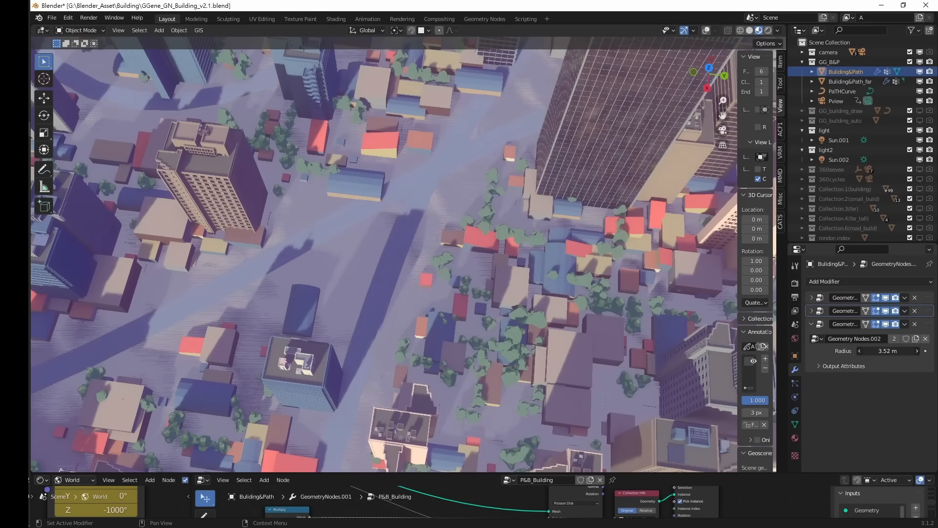
click(812, 324)
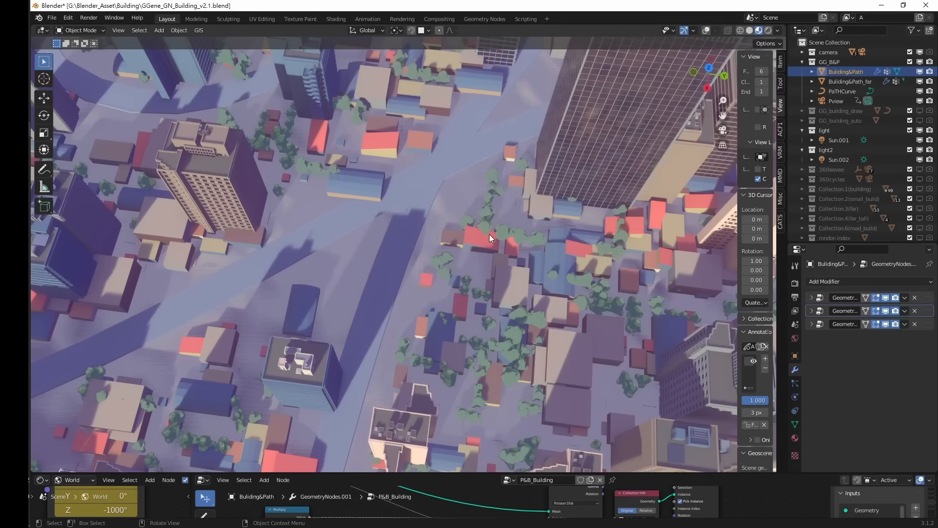
Select Building&Path_far and set far_Density in its P&B_Building_far modifier to 0.230, checking through the camera.
middle_drag(489, 233, 456, 221)
key(KP_0)
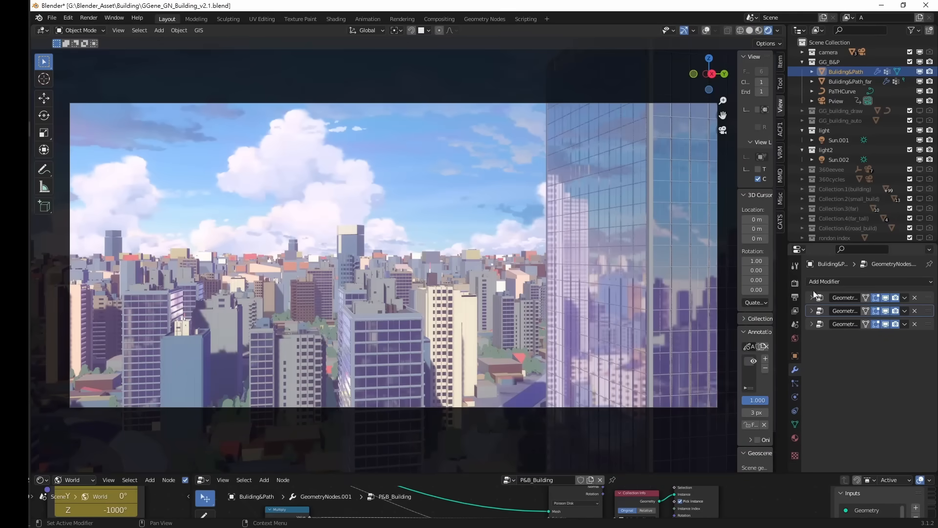
click(847, 81)
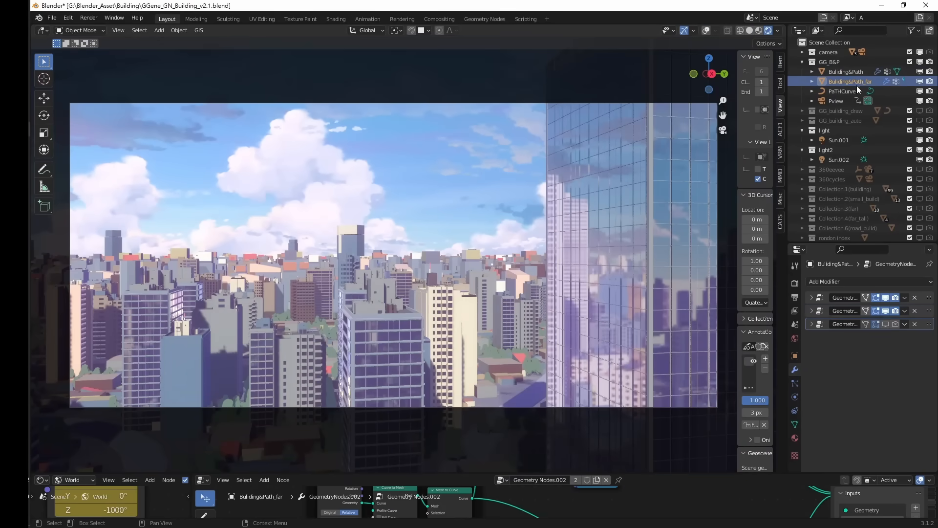
click(812, 312)
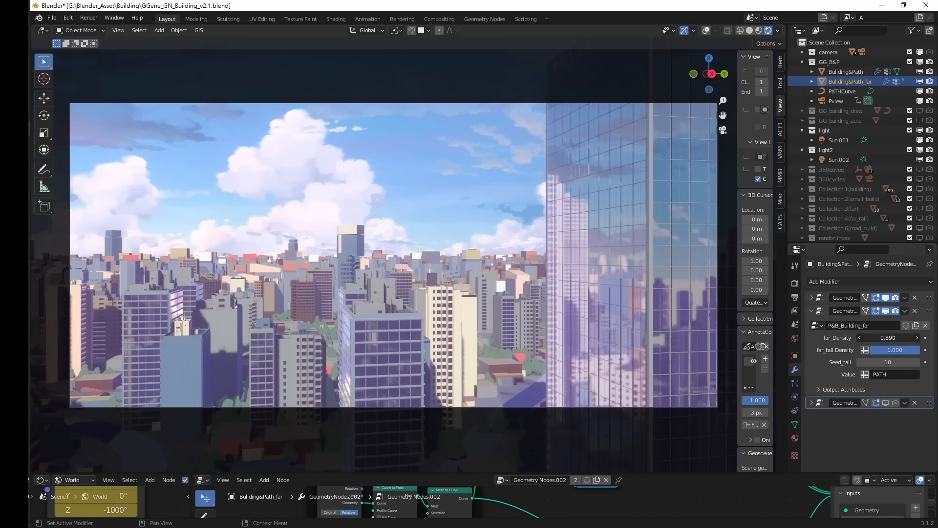
drag(880, 338, 833, 338)
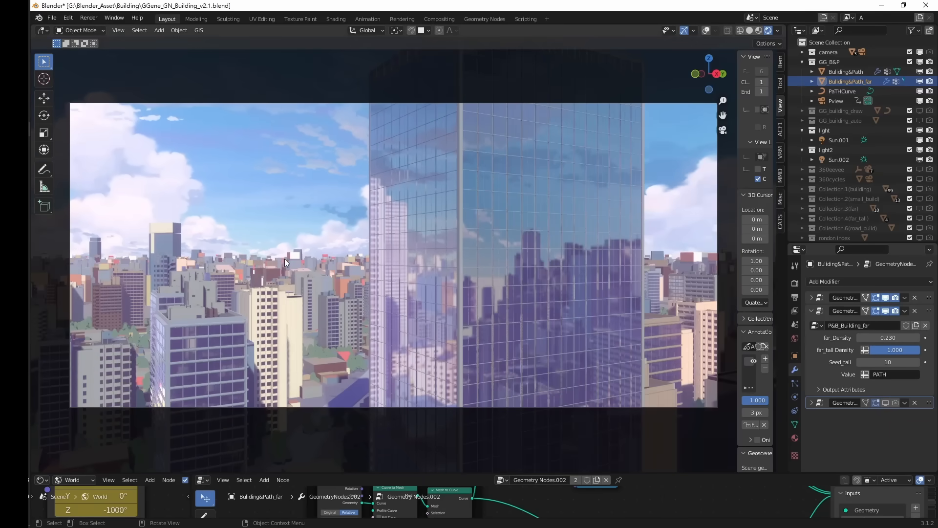
Set far_tall Density to 1.000 and reframe the camera on the open distant skyline, away from the glass tower.
drag(895, 350, 919, 350)
middle_drag(404, 283, 355, 240)
middle_drag(405, 263, 387, 266)
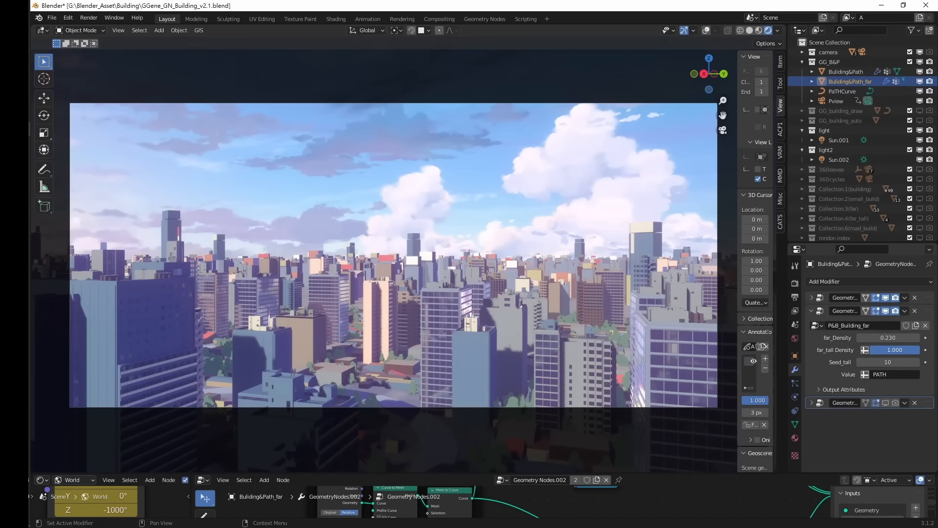
Raise Seed_tall in the P&B_Building_far modifier step by step to 15 to vary the distant tall buildings.
click(918, 362)
click(917, 362)
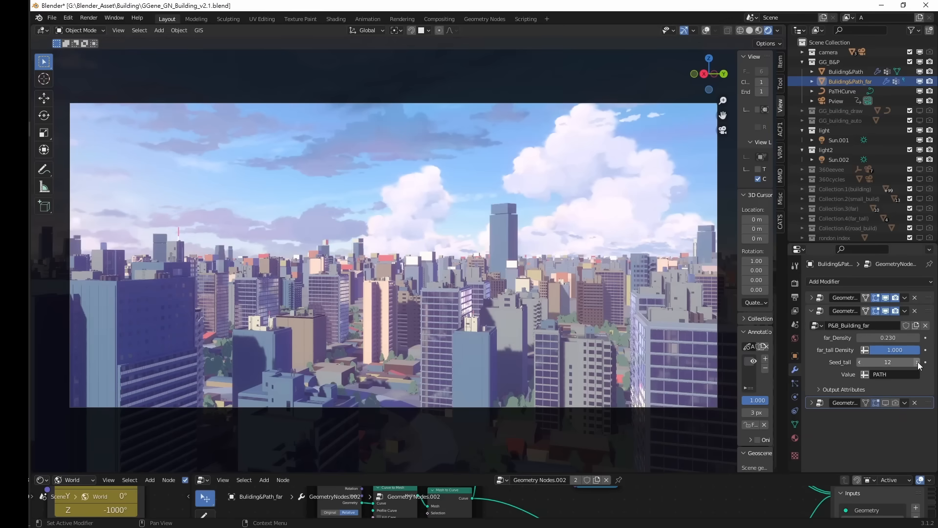
click(917, 362)
click(918, 362)
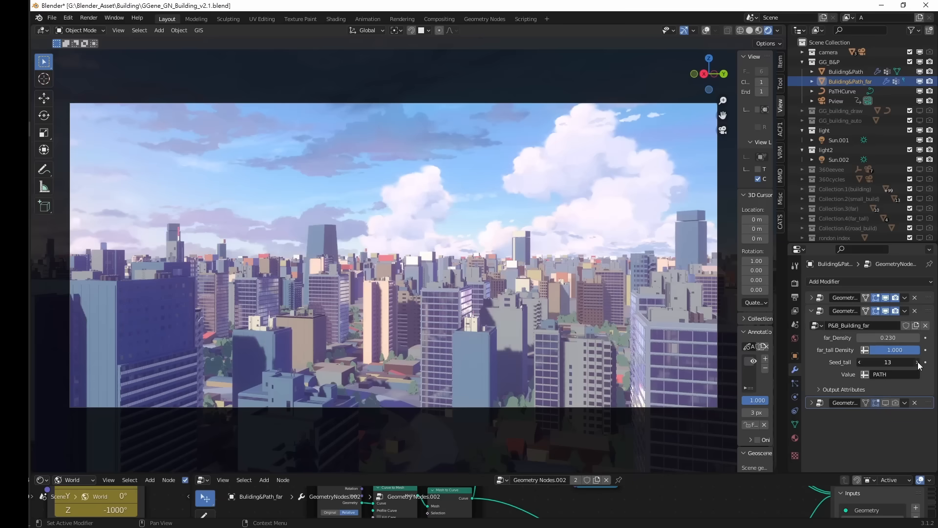
click(918, 362)
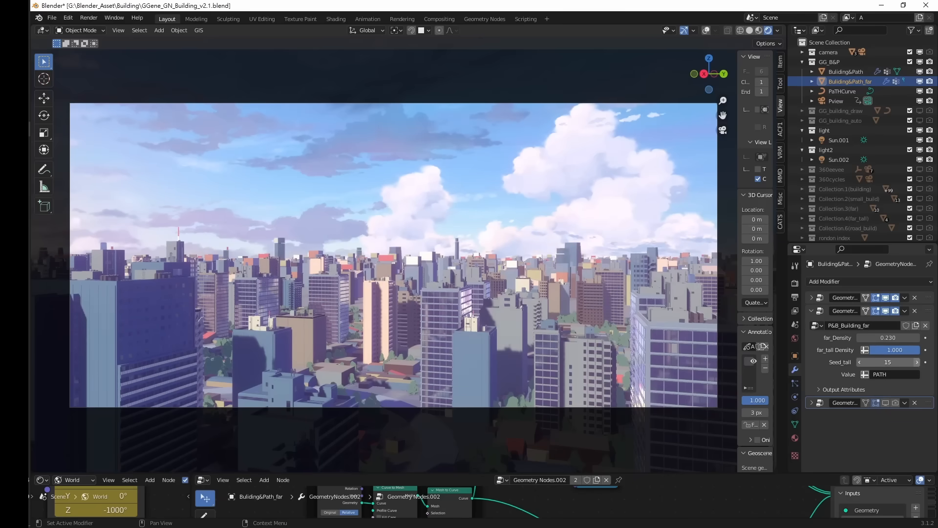
click(918, 362)
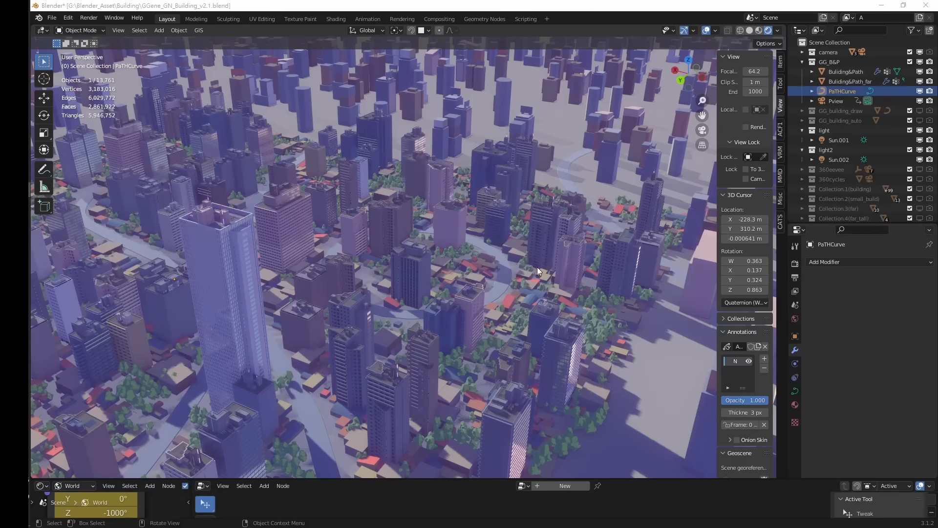
Delete the selected vertices of PaTHCurve in Edit Mode to clear the existing roads, and return to Object Mode.
mouse_move(517, 223)
middle_down()
mouse_move(539, 216)
mouse_move(488, 215)
mouse_move(352, 160)
middle_up()
key(Tab)
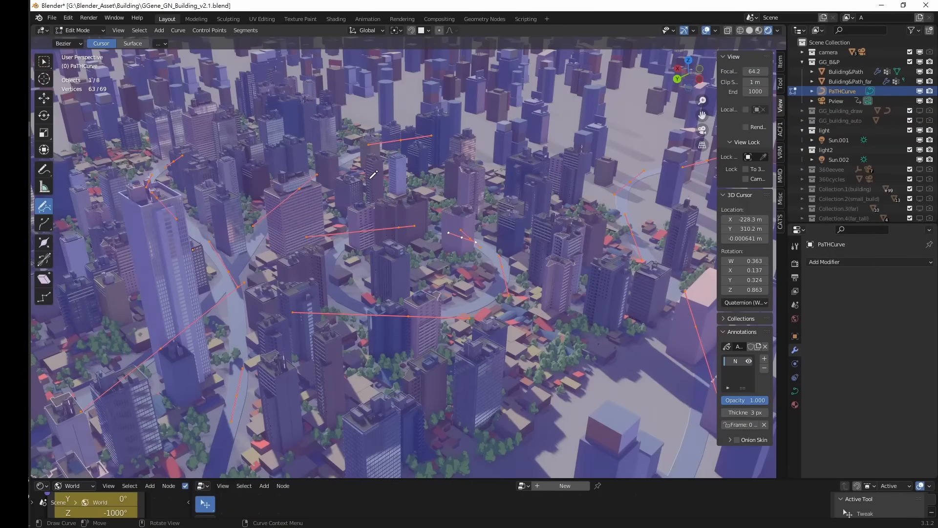
key(x)
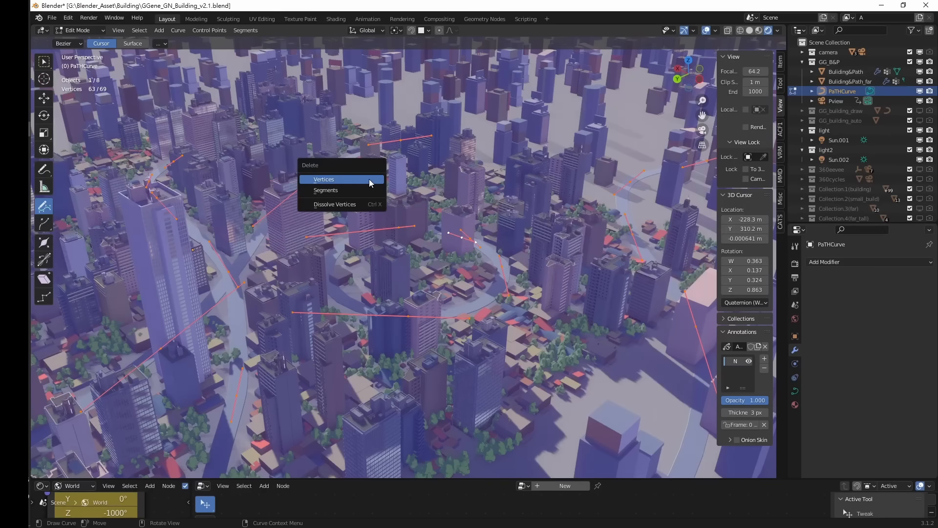
click(368, 179)
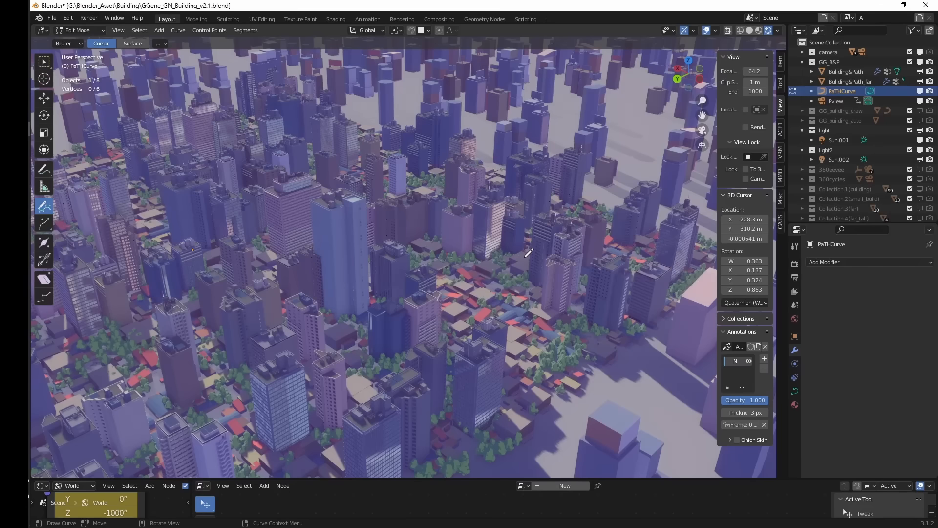
key(Tab)
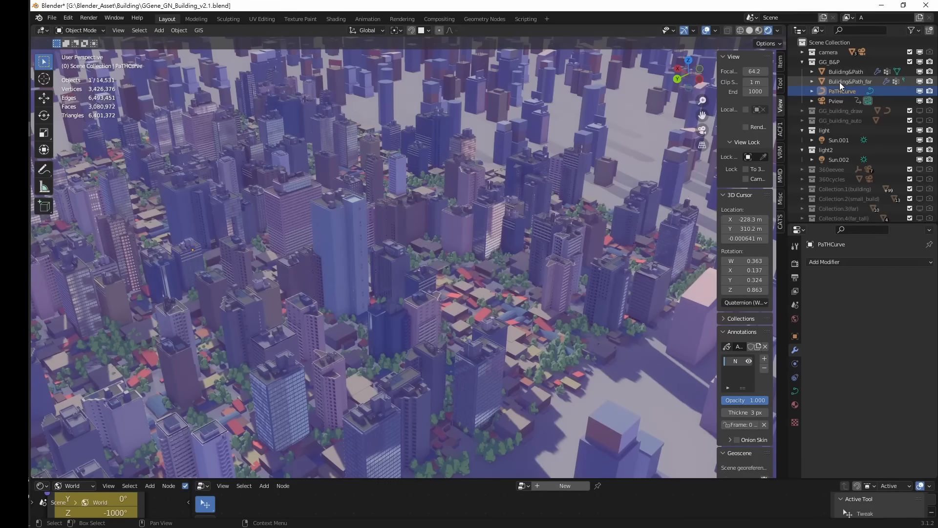
Delete all vertices of the Building&Path_far plane in Edit Mode and return to Object Mode.
click(839, 82)
key(Tab)
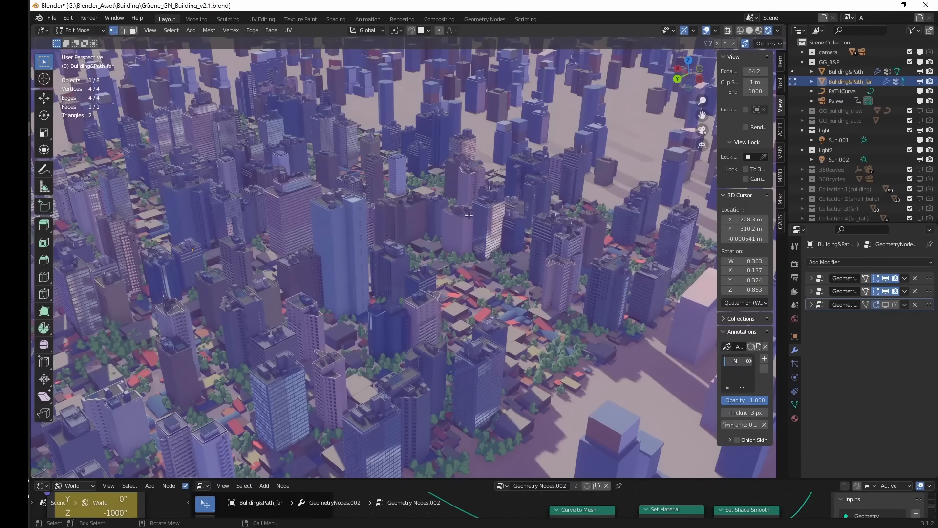
key(x)
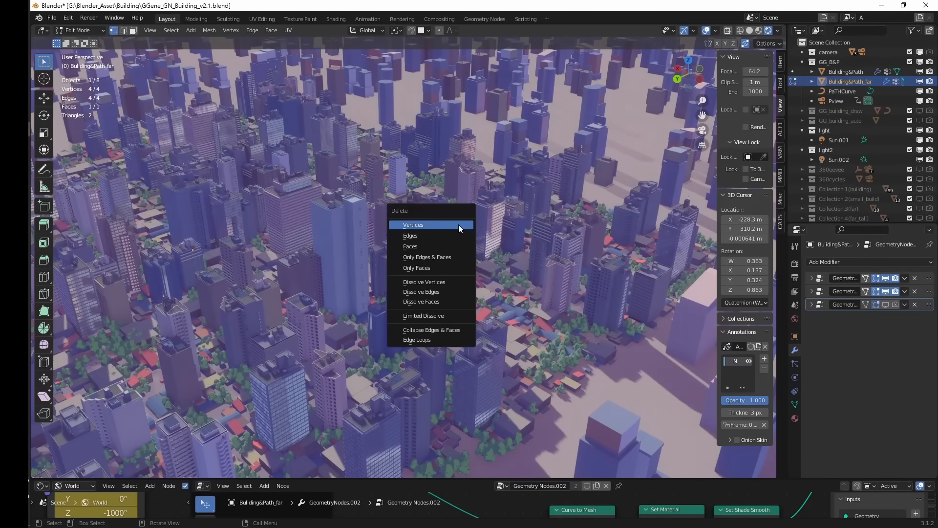
click(458, 224)
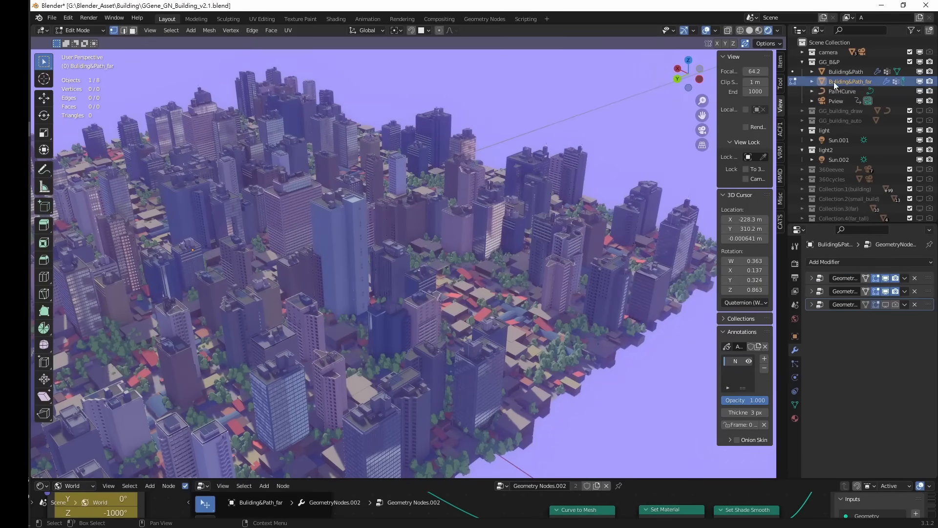
key(Tab)
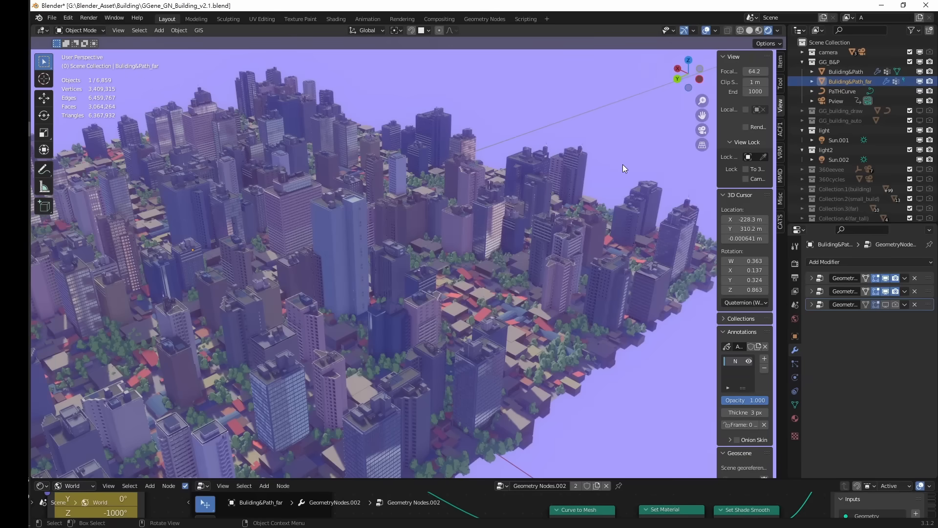
Delete all vertices of the Building&Path mesh in Edit Mode to clear the near city.
click(837, 71)
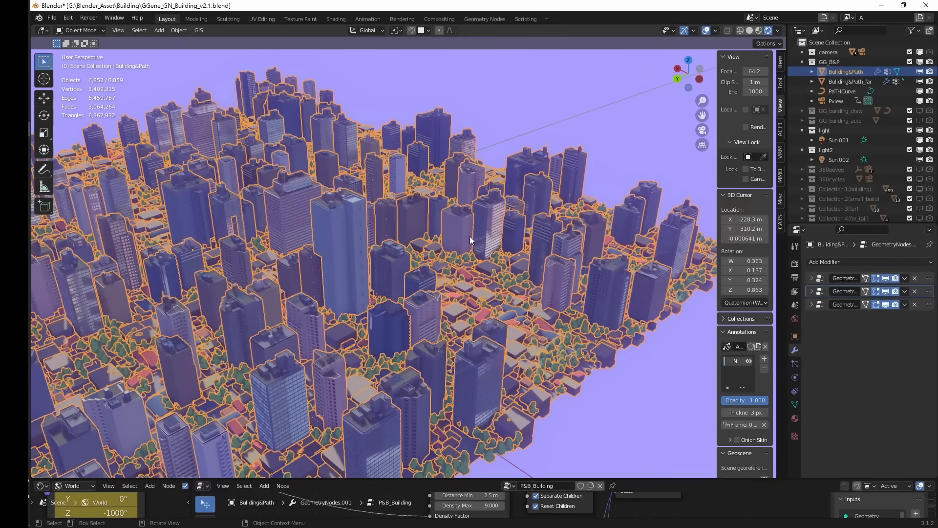
key(Tab)
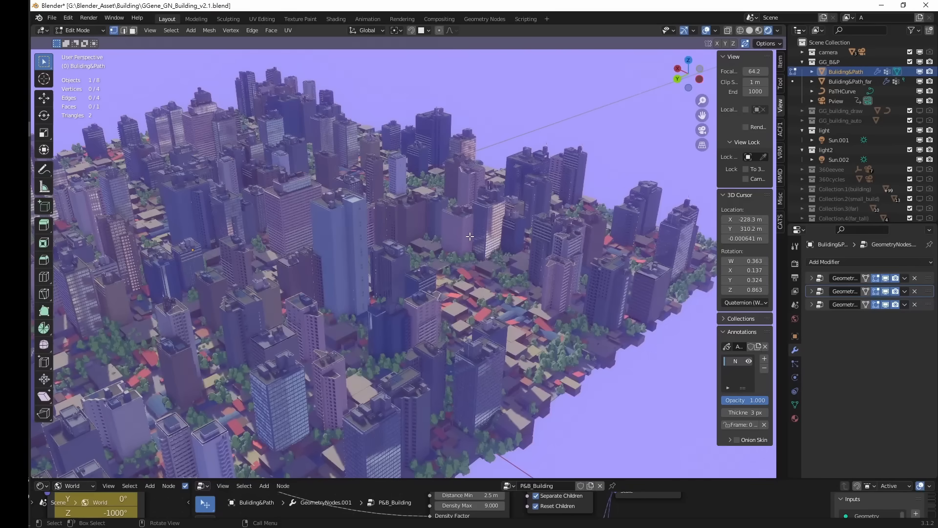
key(a)
key(x)
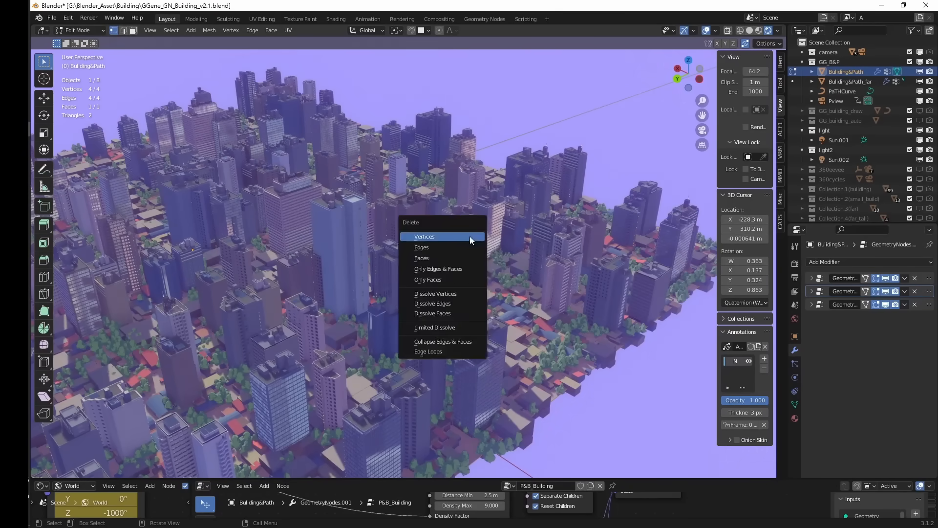
click(470, 236)
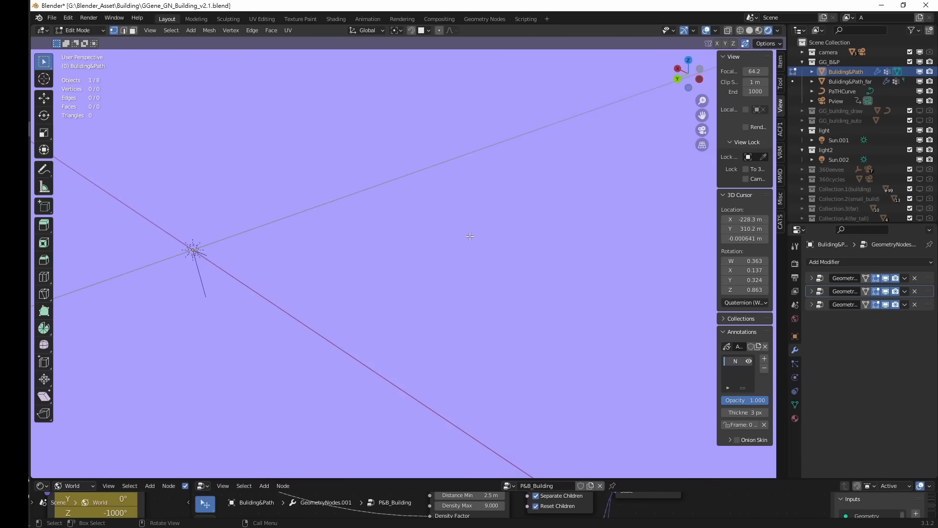
shift+middle_drag(286, 272, 497, 309)
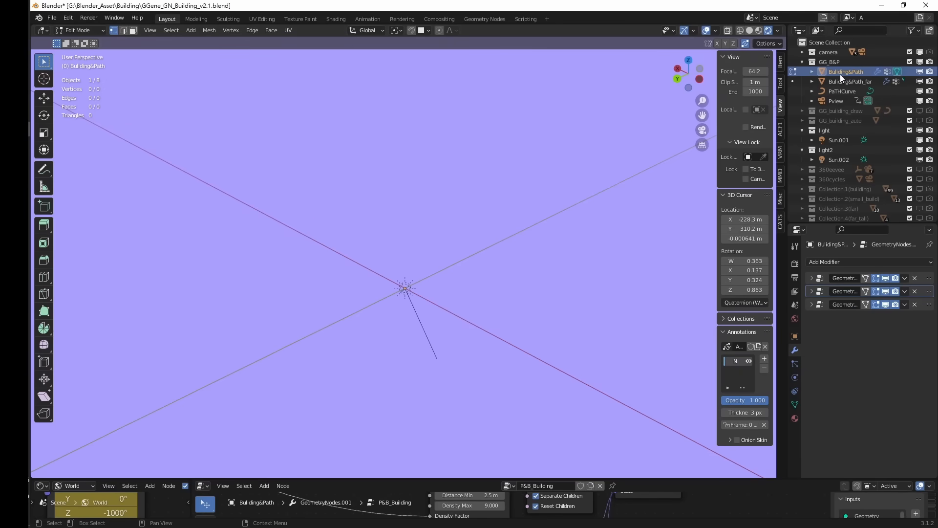
key(shift+a)
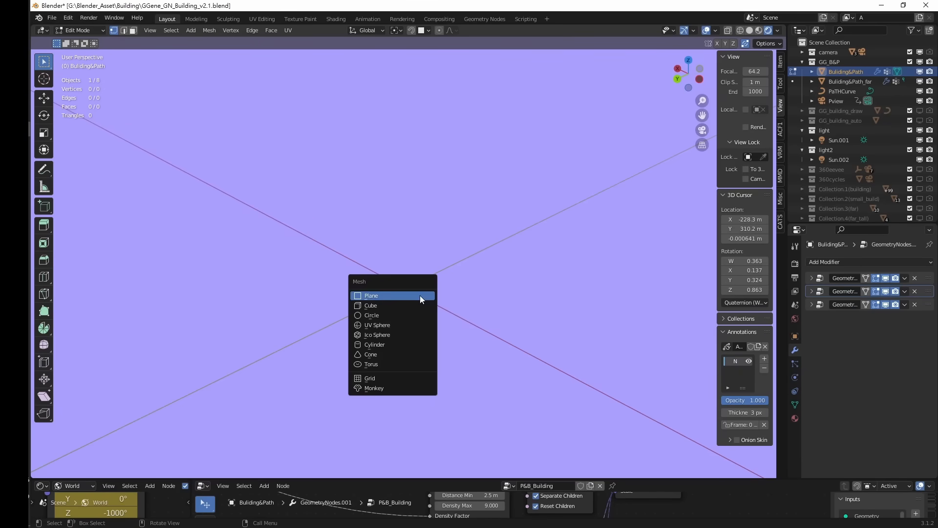
click(421, 295)
key(s)
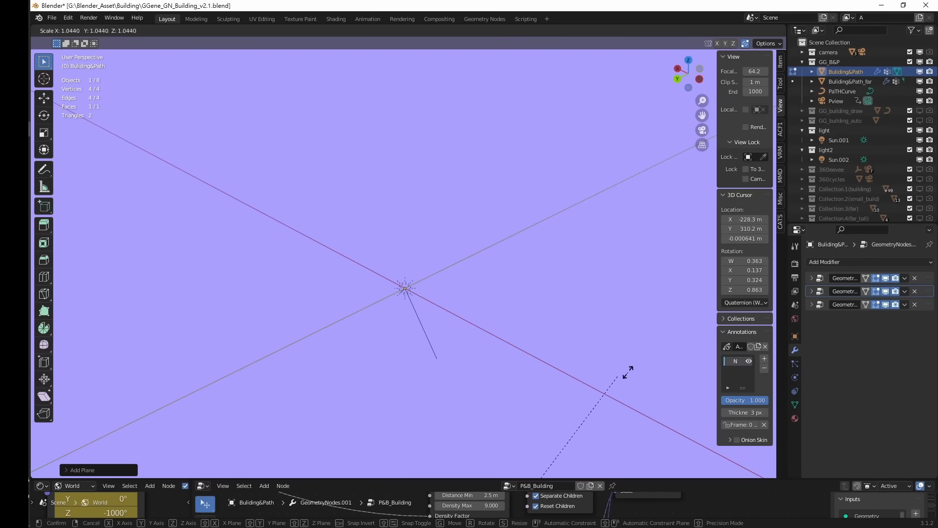
right_click(616, 243)
scroll(558, 310, down, 8)
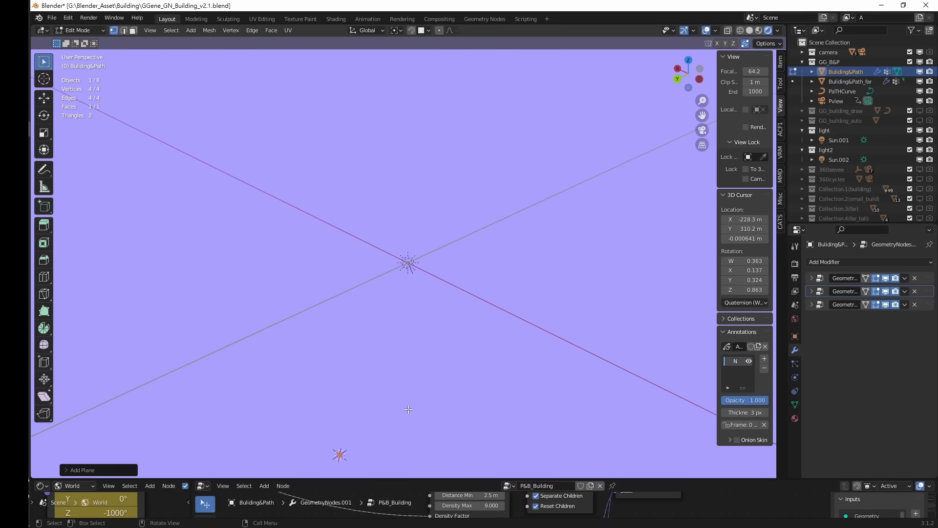
key(x)
click(426, 353)
scroll(426, 353, up, 2)
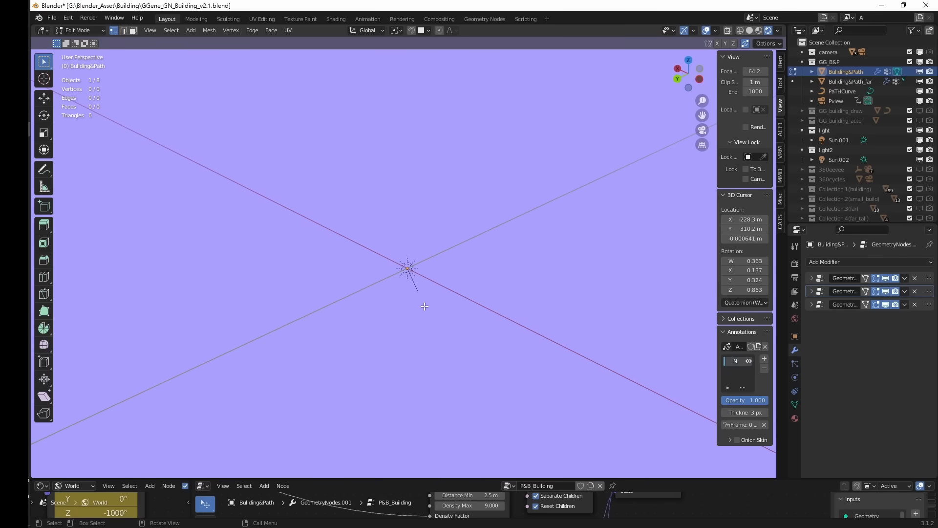
Snap the 3D cursor to the world origin.
key(shift+s)
key(shift+s)
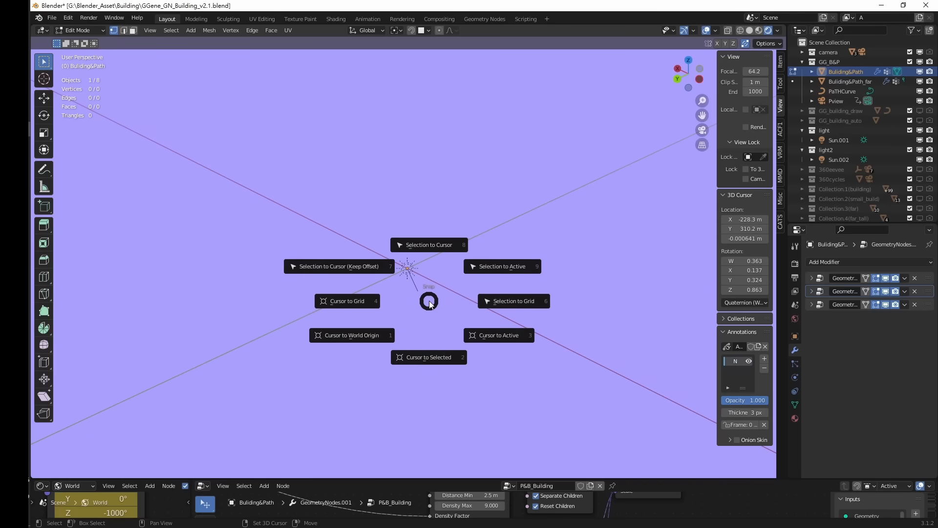
click(356, 337)
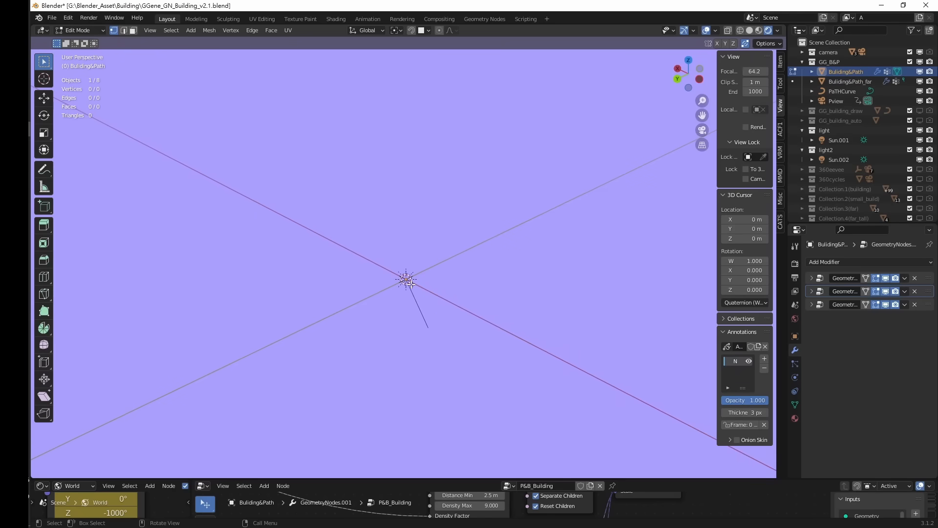
Add a plane at the world origin inside the Building&Path mesh and scale it up to generate new buildings.
key(shift+a)
click(411, 283)
key(s)
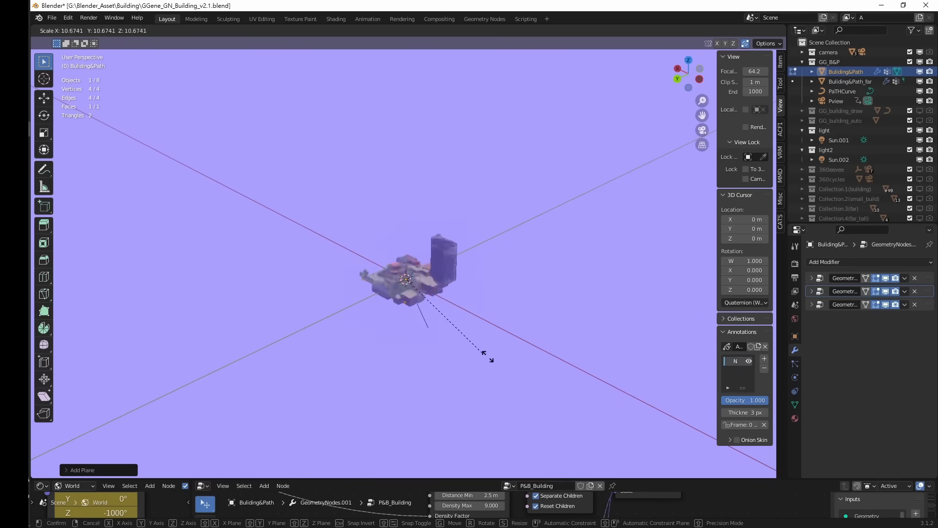
click(650, 454)
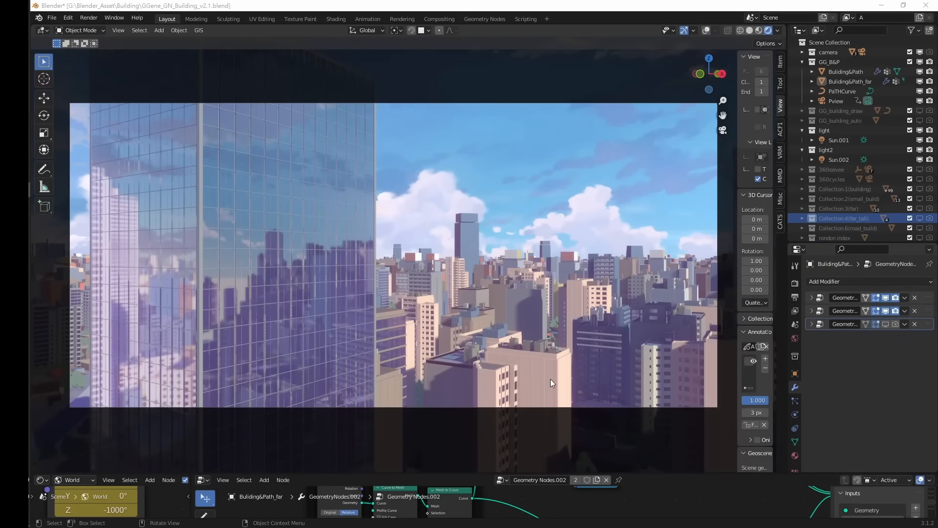
Select the building source collections in the outliner, Collection.1(building) and Collection.4(far_tall).
click(849, 191)
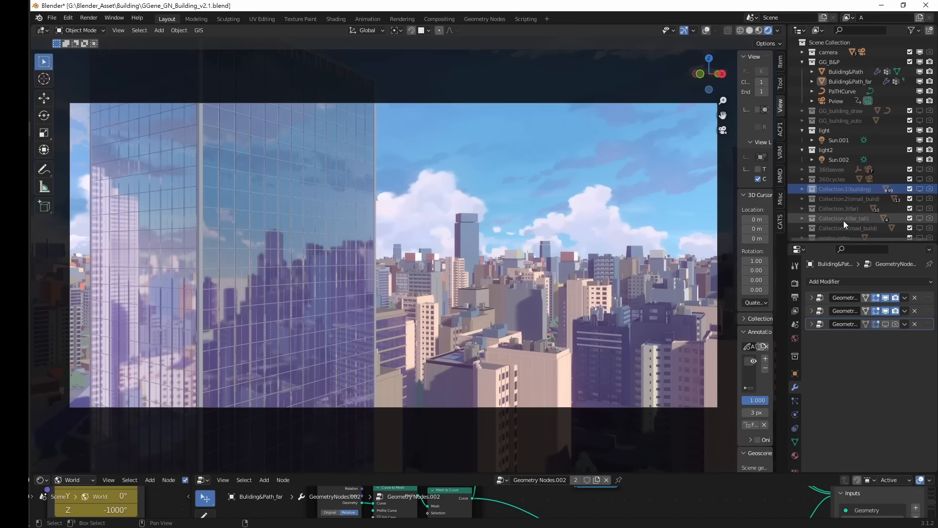
shift+click(843, 219)
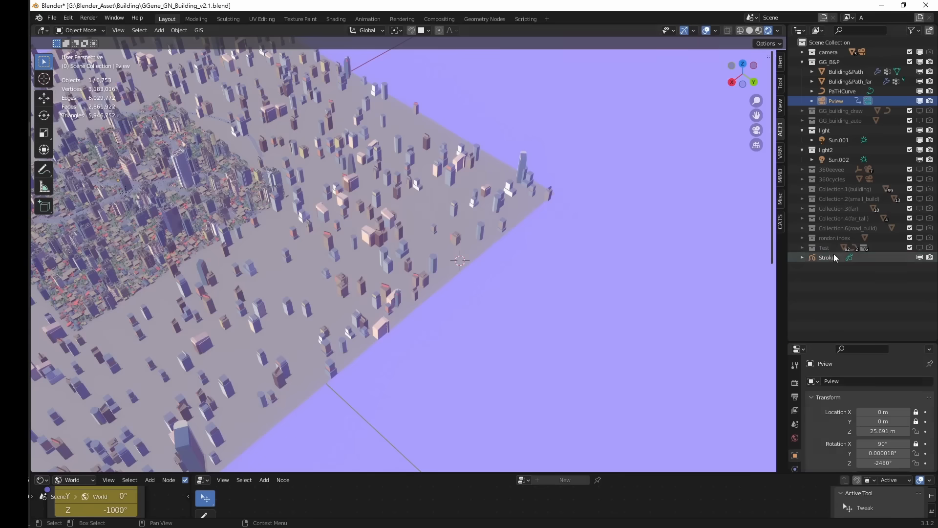
Add a monkey and a cube near the outer corner of the distant building plane and enlarge them.
click(831, 257)
middle_drag(351, 334, 464, 225)
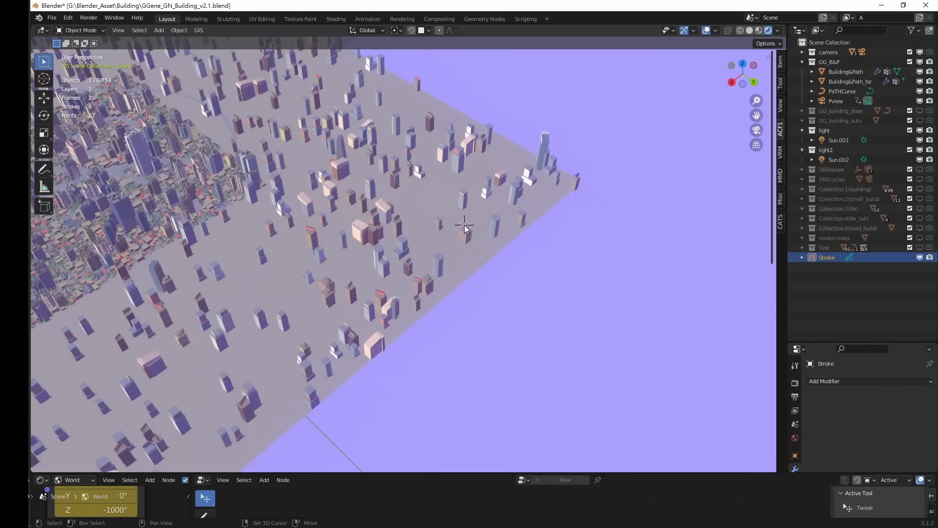
scroll(464, 224, up, 2)
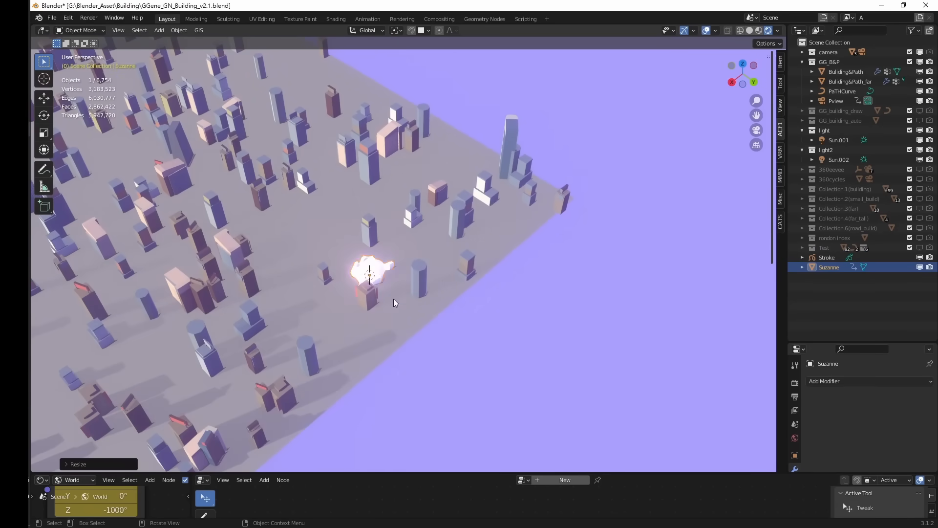
click(394, 298)
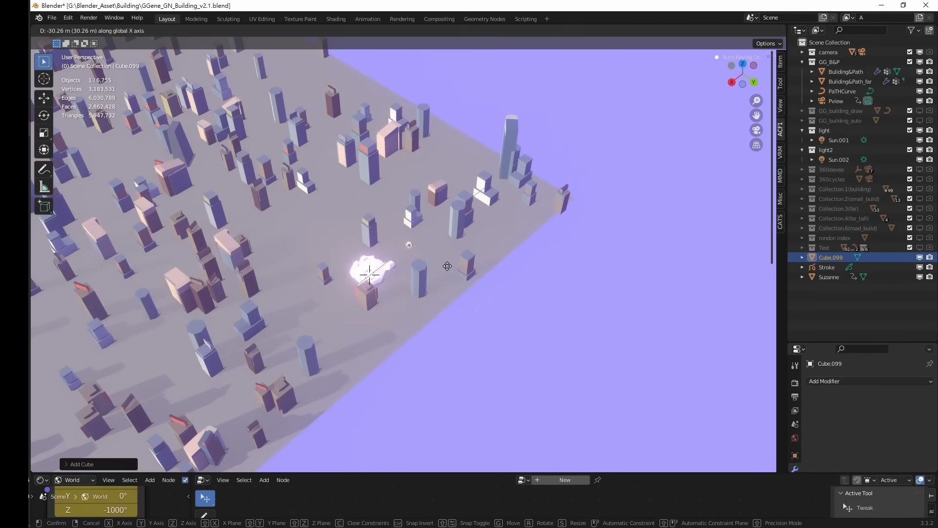
Select the monkey and the cube and move them into a new collection named A.
click(376, 269)
shift+click(414, 247)
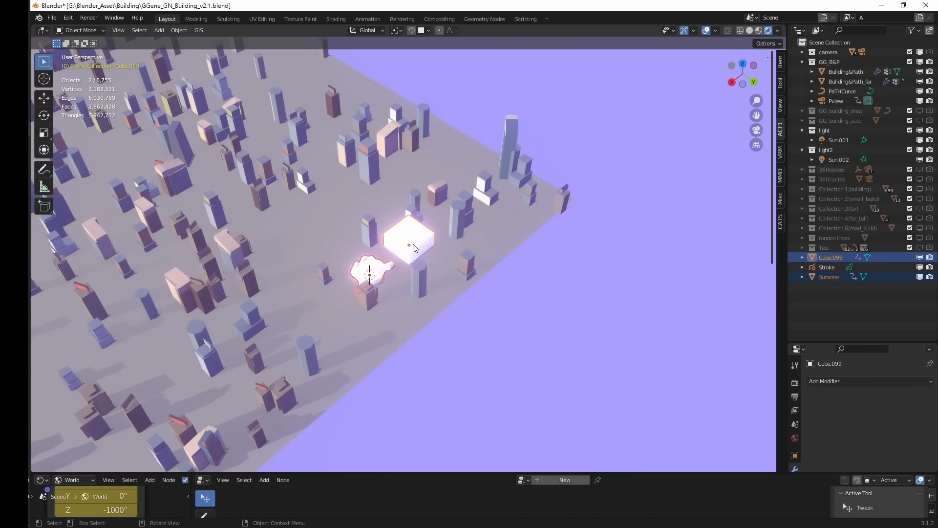
key(m)
click(412, 245)
text(A)
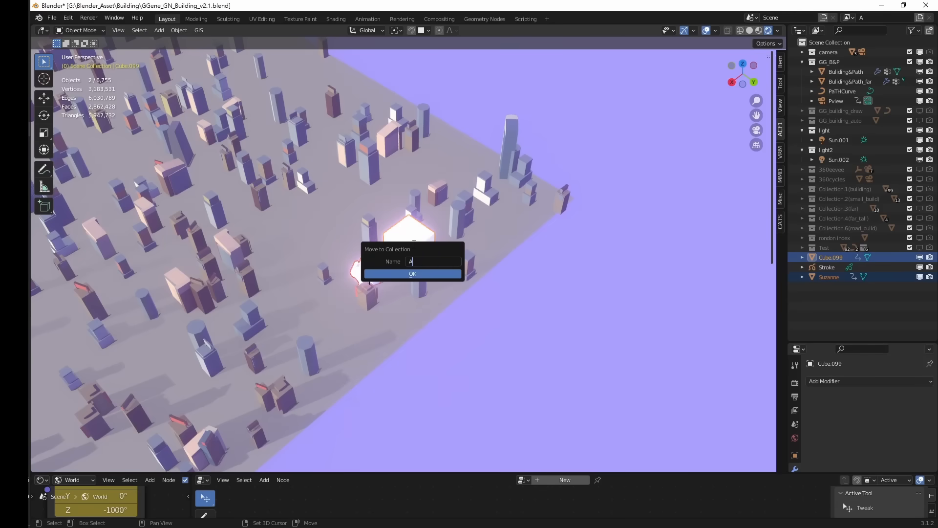
click(431, 274)
click(431, 274)
Add another cube and an icosphere beyond the edge of the distant building plane.
key(shift+a)
mouse_move(426, 251)
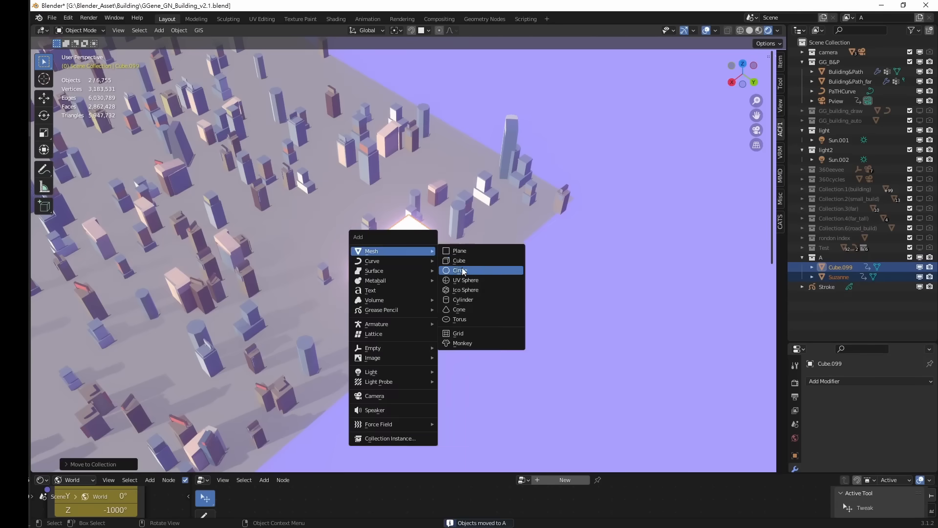
click(461, 261)
middle_drag(499, 357, 451, 340)
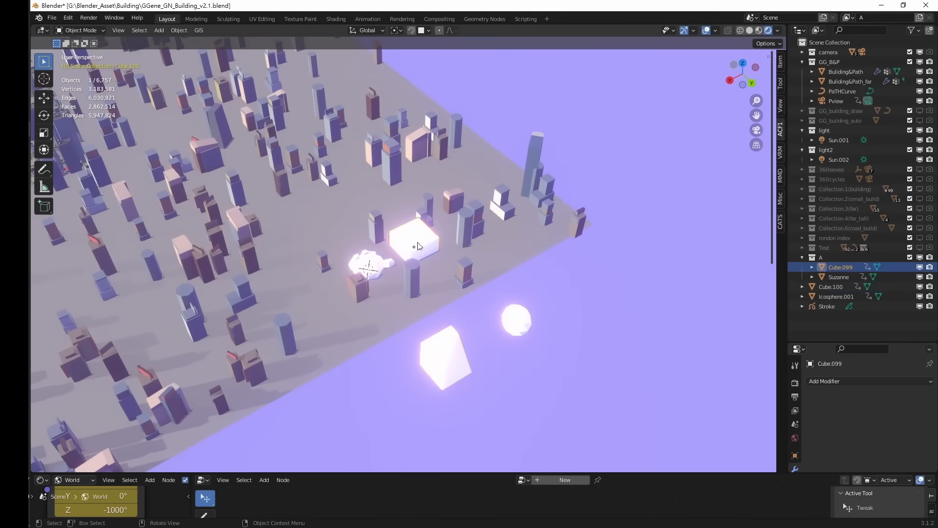
Select the second cube and the icosphere and move them into a new collection named B.
key(n)
shift+click(517, 324)
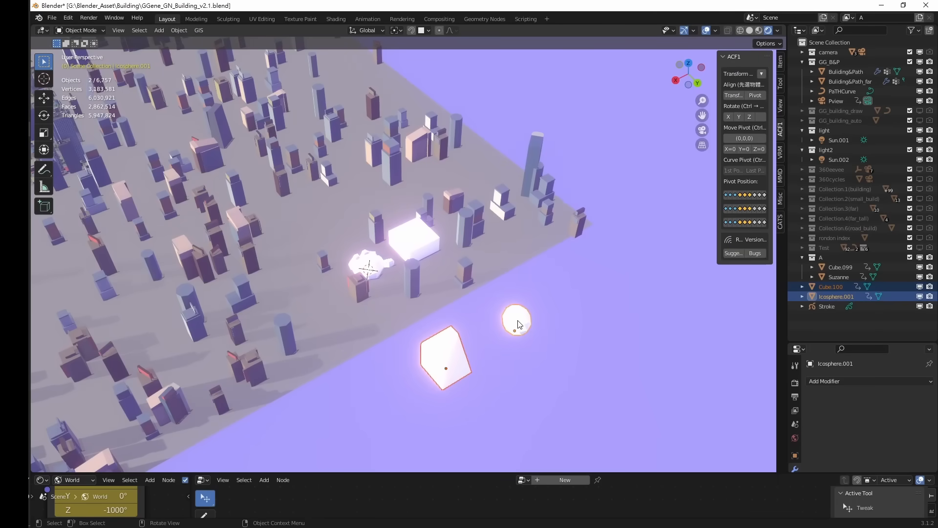
key(m)
click(518, 320)
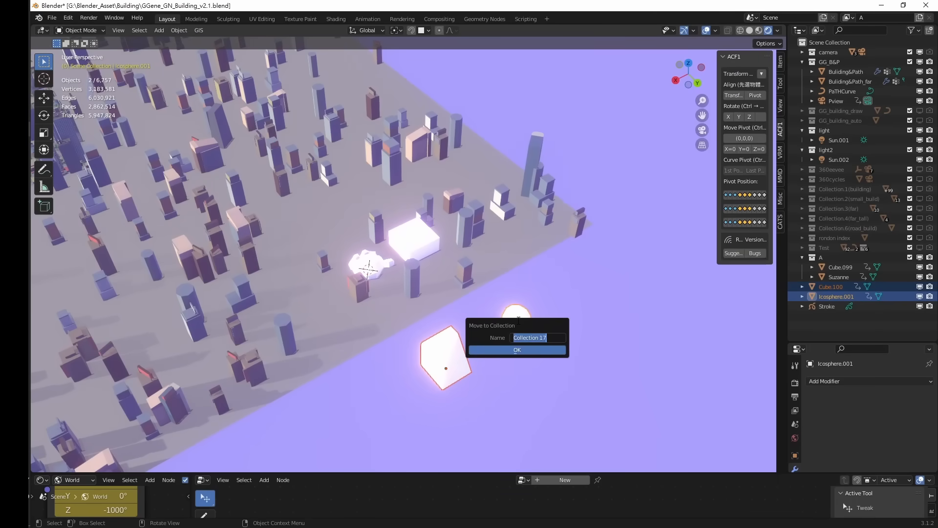
text(B)
click(523, 353)
Duplicate the monkey and the icosphere outside the plane and move the copies into a new collection named C.
click(375, 267)
key(shift+d)
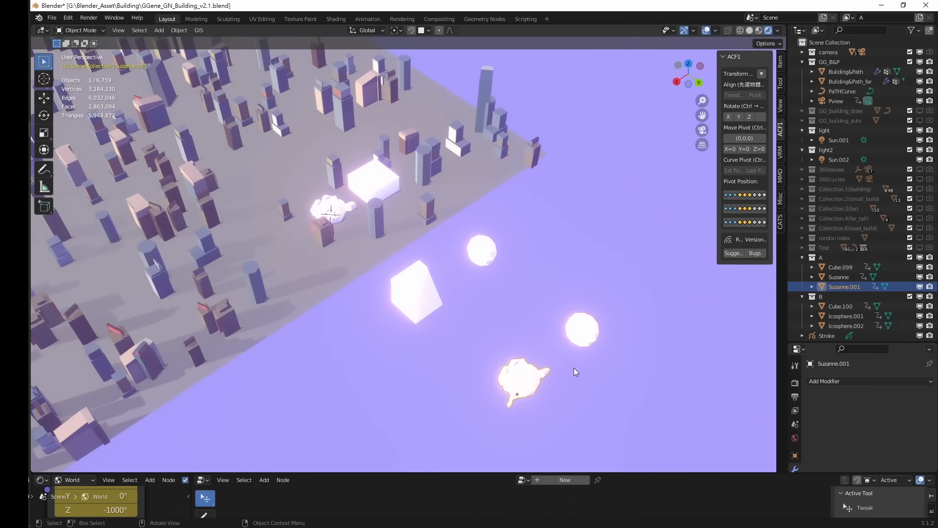
key(m)
click(573, 368)
text(C)
click(573, 357)
Duplicate the two cubes beside the other copies and move the duplicates into a new collection named D.
key(shift+d)
key(y)
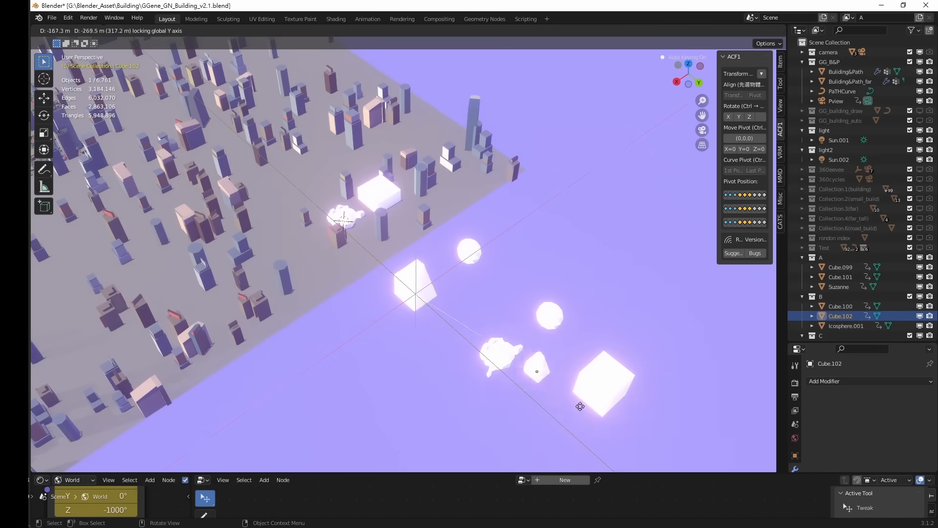
click(580, 406)
shift+click(602, 386)
key(m)
click(592, 324)
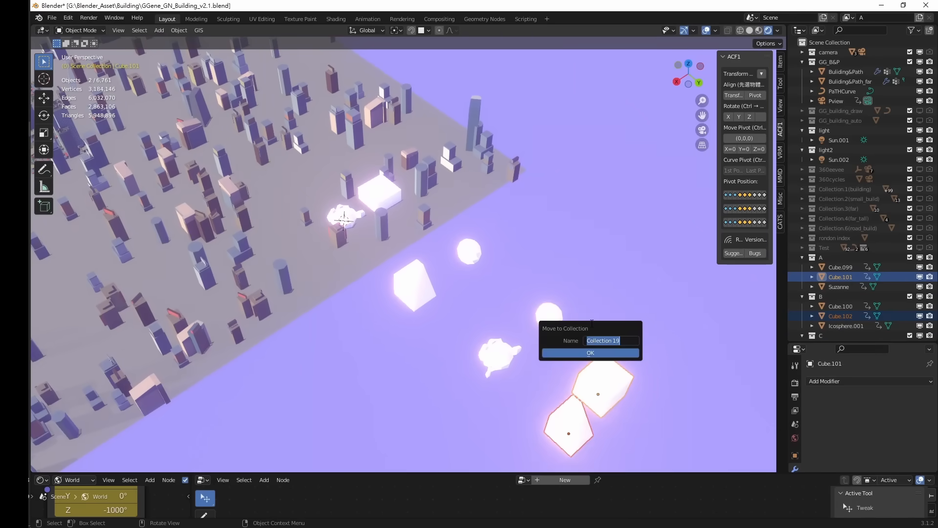
text(D)
click(591, 352)
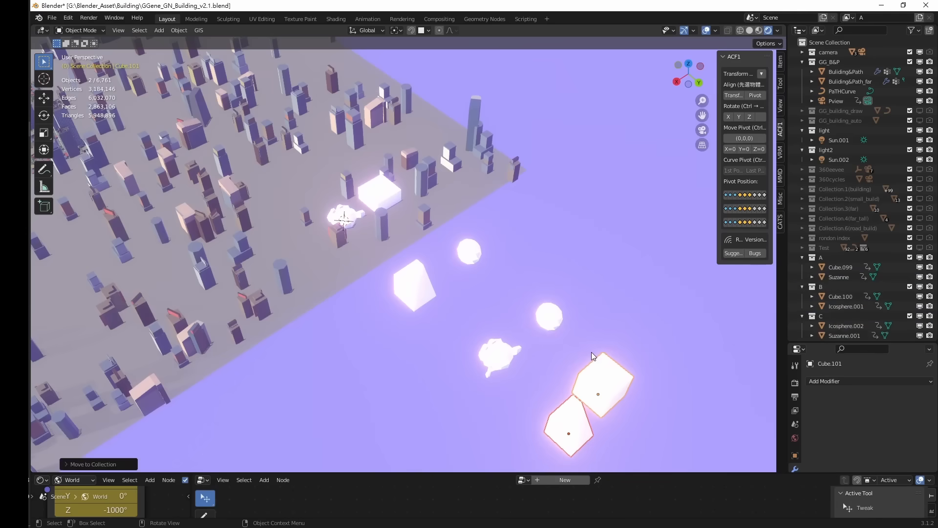
Collapse the collections A, B, C and D in the outliner.
click(802, 287)
click(801, 257)
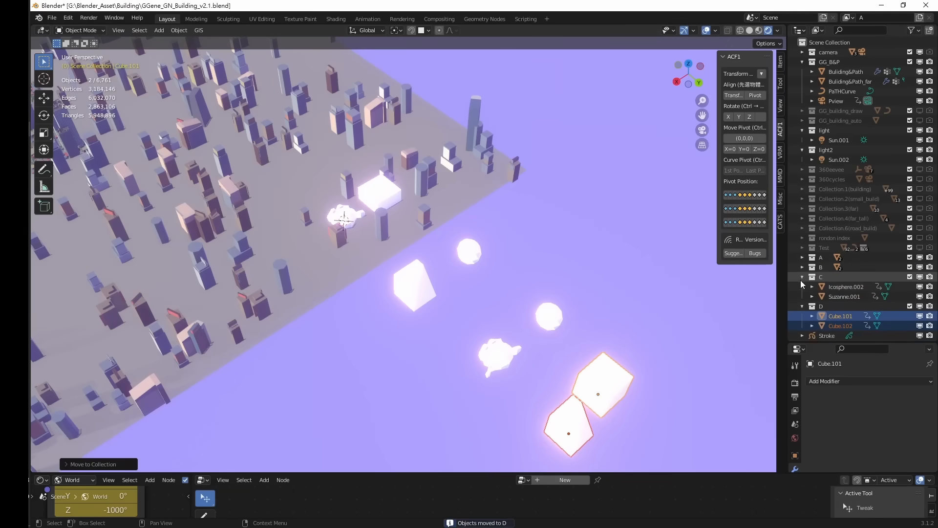
click(801, 277)
click(802, 287)
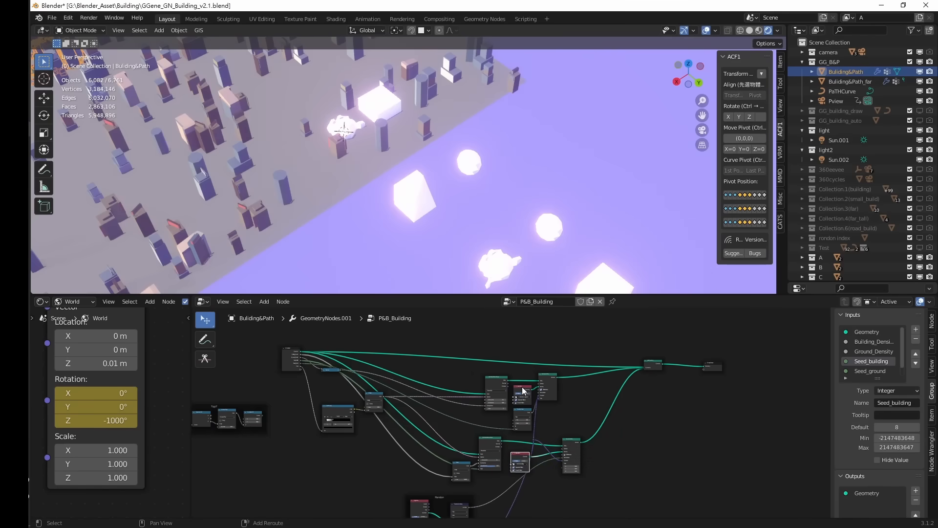
Replace Collection.1(building) with collection A in the Collection Info node of the P&B_Building node tree.
scroll(519, 392, up, 1)
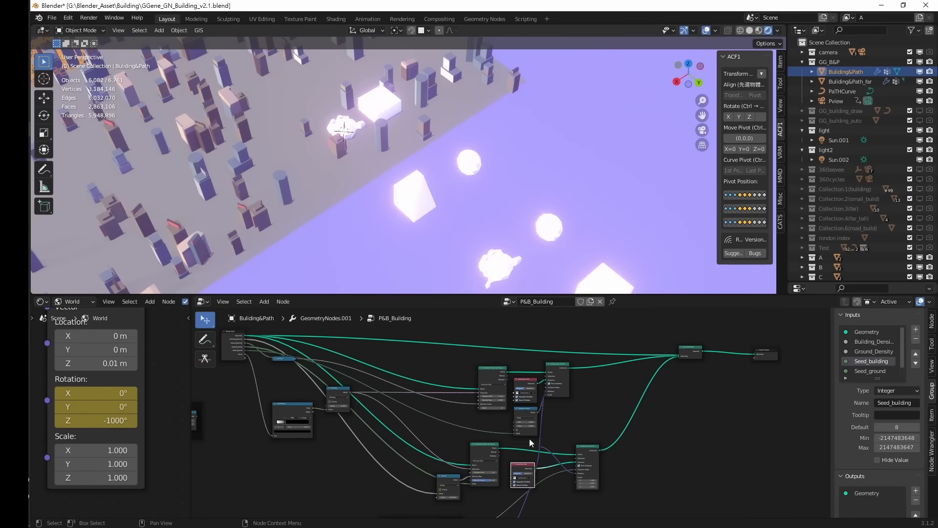
click(520, 381)
scroll(555, 472, up, 1)
middle_drag(555, 472, 559, 397)
scroll(543, 424, up, 5)
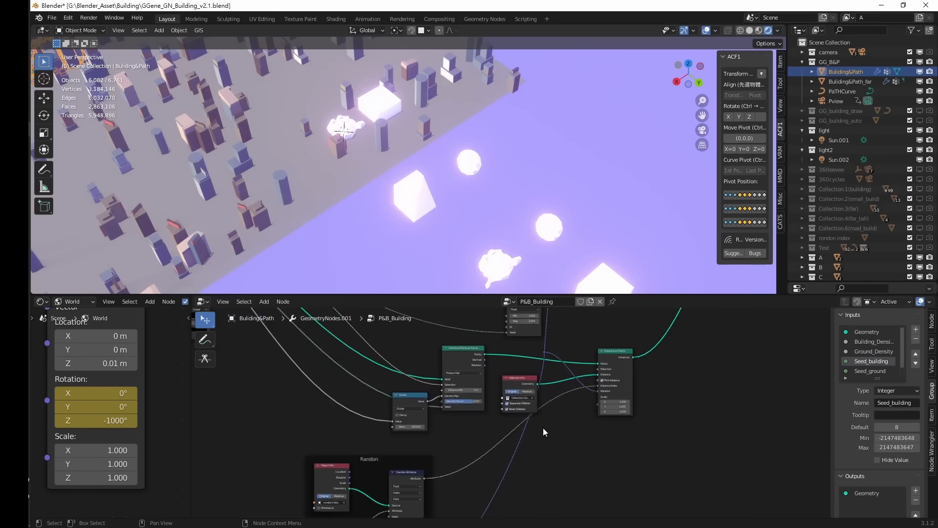
click(519, 397)
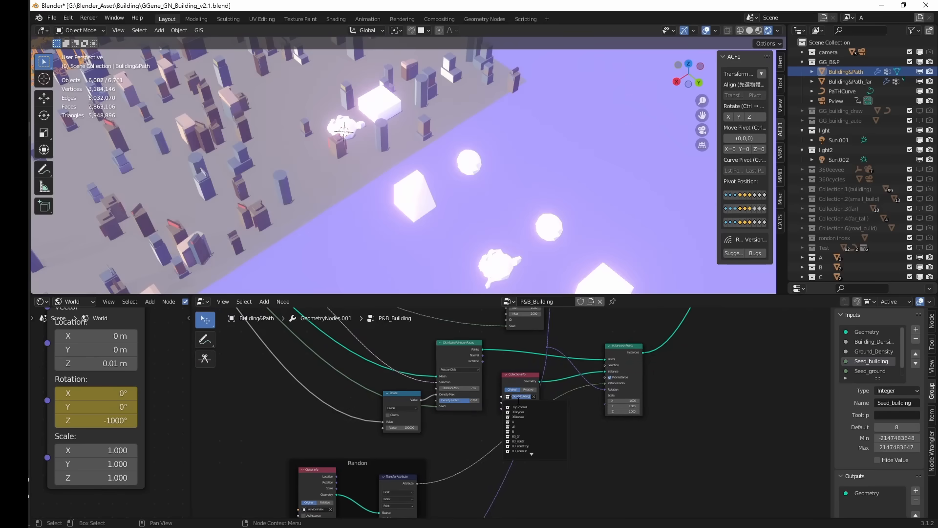
click(582, 395)
scroll(559, 453, up, 10)
click(540, 378)
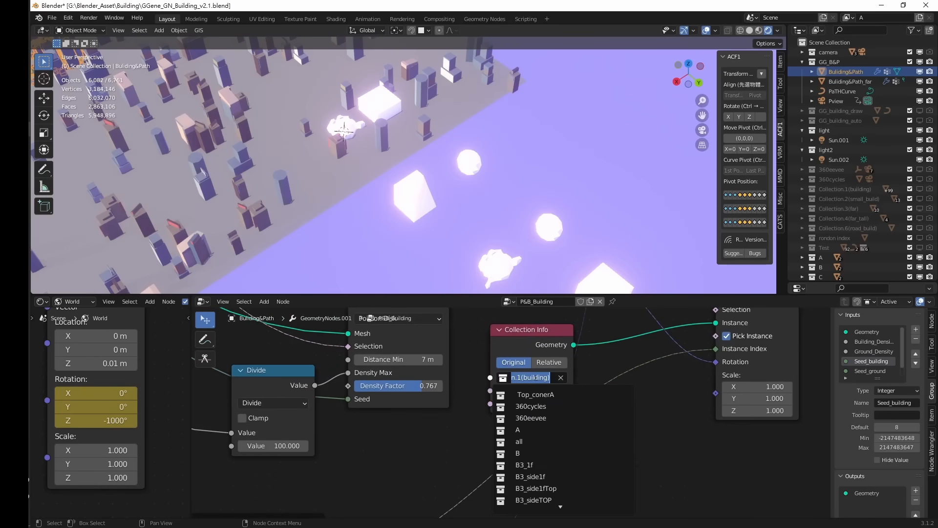
click(518, 430)
scroll(264, 160, down, 5)
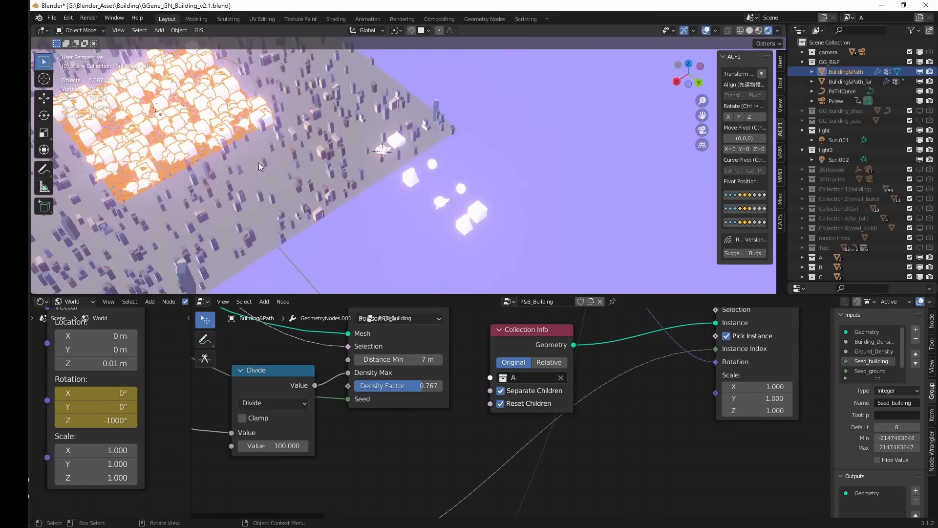
Replace Collection.2(small_build) with collection B in the second Collection Info node of the P&B_Building node tree.
drag(259, 162, 394, 221)
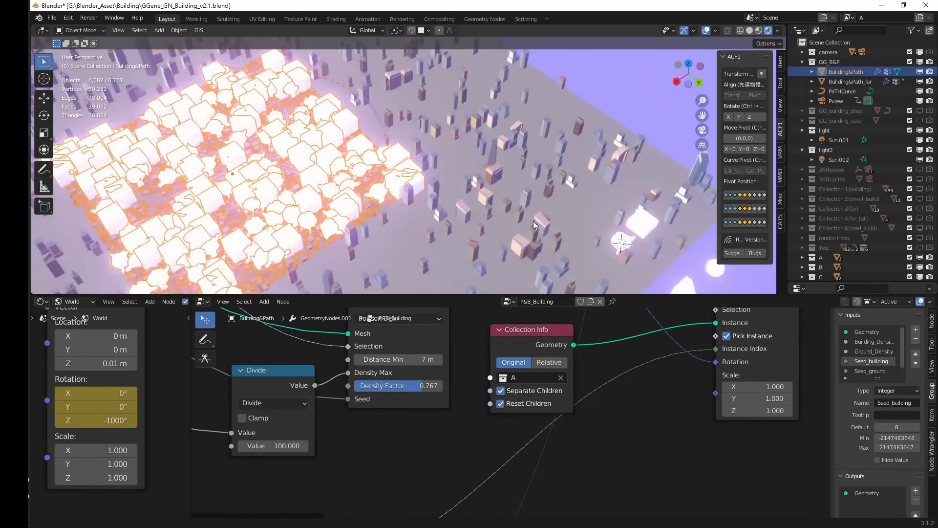
shift+middle_drag(533, 221, 580, 211)
shift+middle_drag(171, 136, 317, 155)
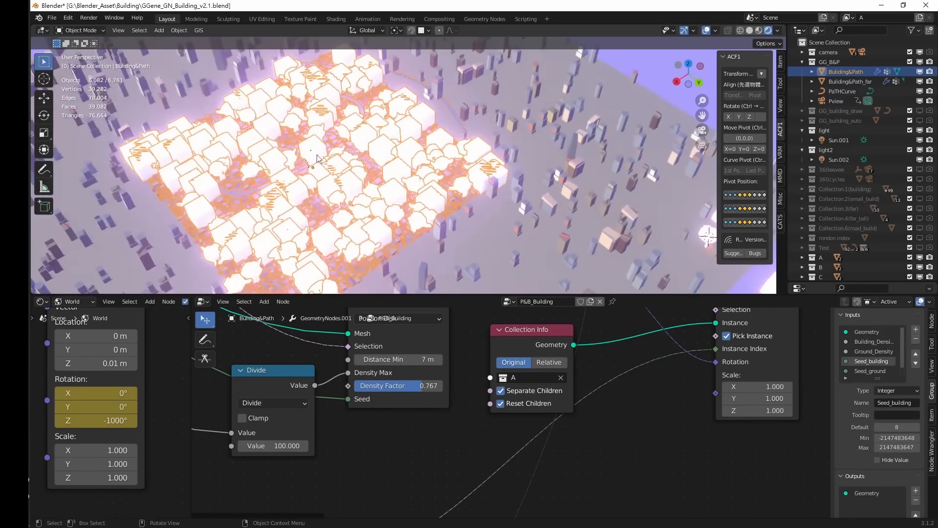
shift+middle_drag(708, 224, 446, 171)
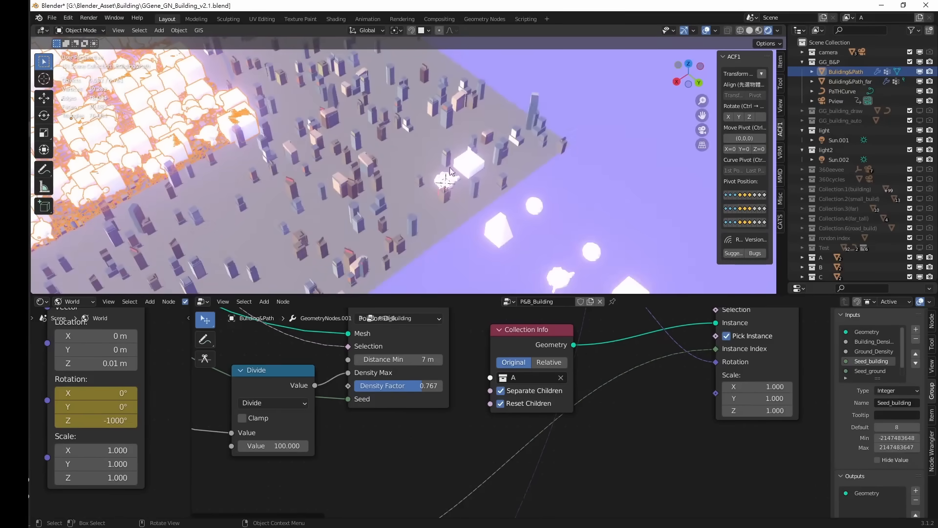
mouse_move(496, 234)
shift+middle_down()
mouse_move(517, 252)
mouse_move(489, 231)
shift+middle_up()
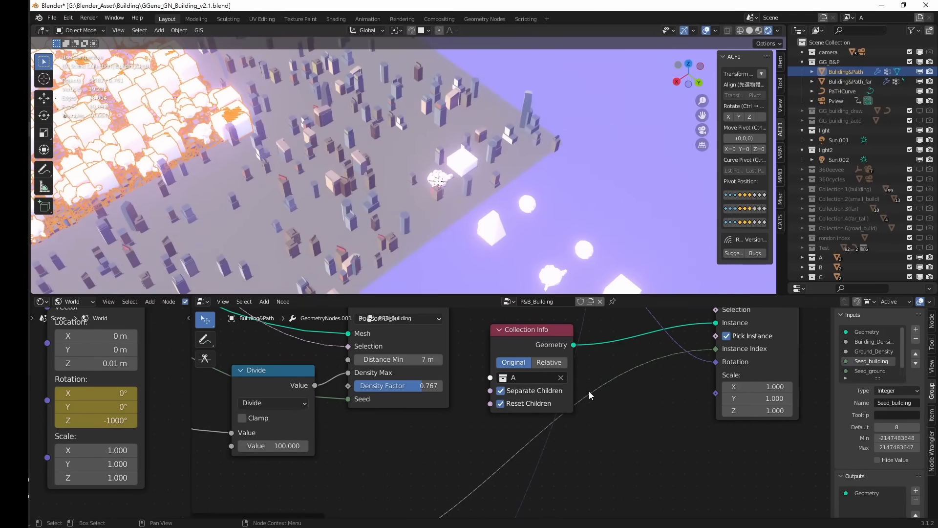
middle_drag(622, 396, 621, 454)
middle_drag(551, 362, 553, 472)
click(523, 358)
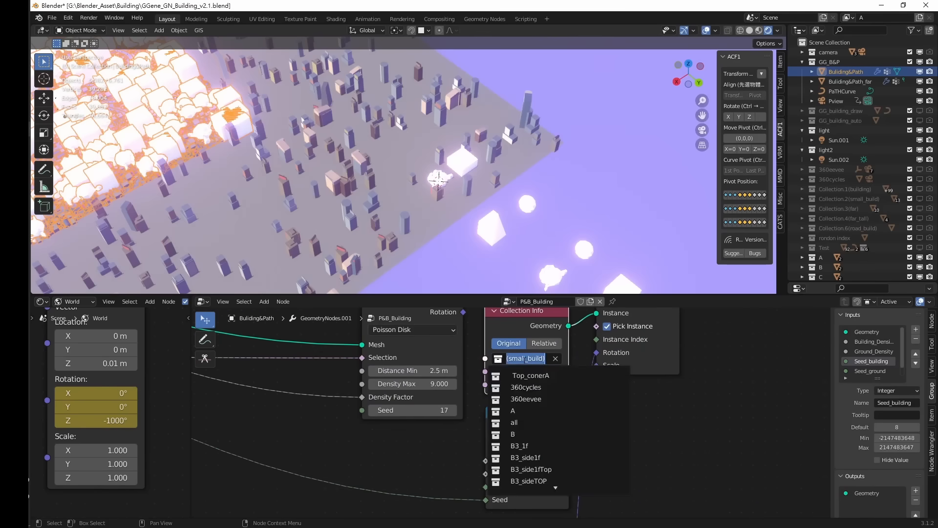
click(522, 429)
scroll(329, 168, down, 4)
middle_drag(328, 168, 356, 175)
scroll(345, 178, up, 3)
shift+middle_drag(635, 198, 511, 155)
scroll(548, 181, down, 1)
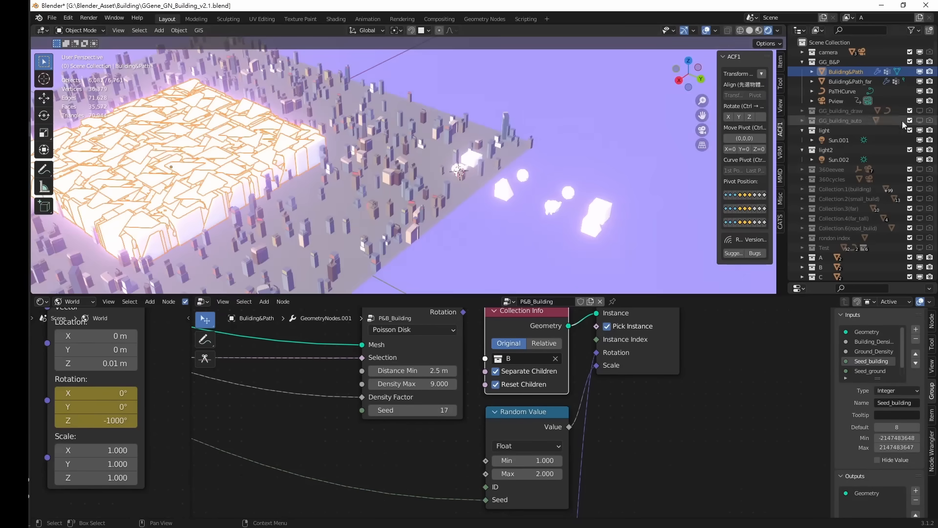
Select Building&Path_far and look over its Geometry Nodes.002 node tree.
click(843, 81)
scroll(651, 332, down, 4)
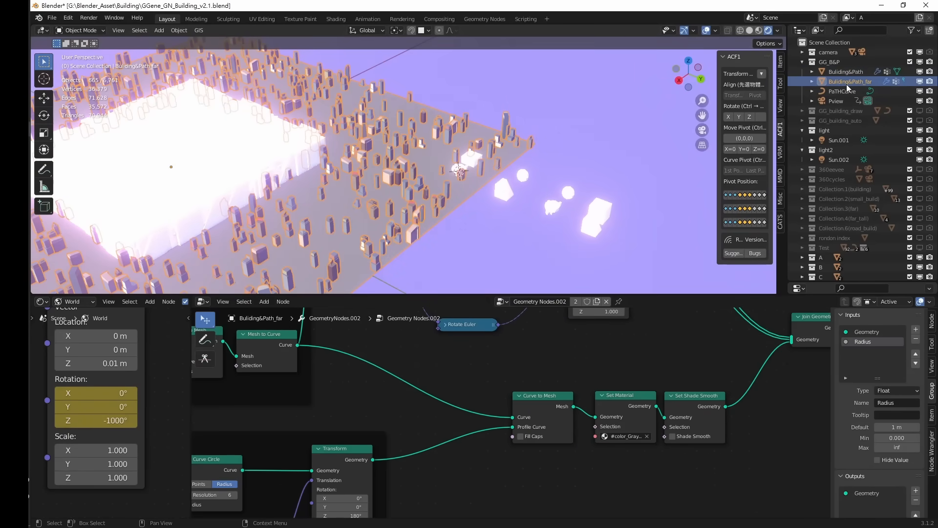
scroll(570, 381, down, 4)
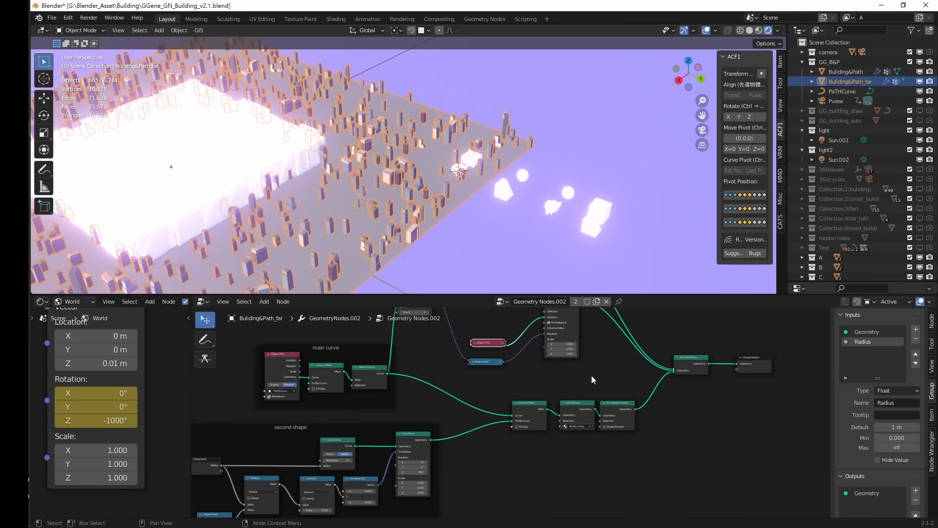
middle_drag(570, 454, 601, 365)
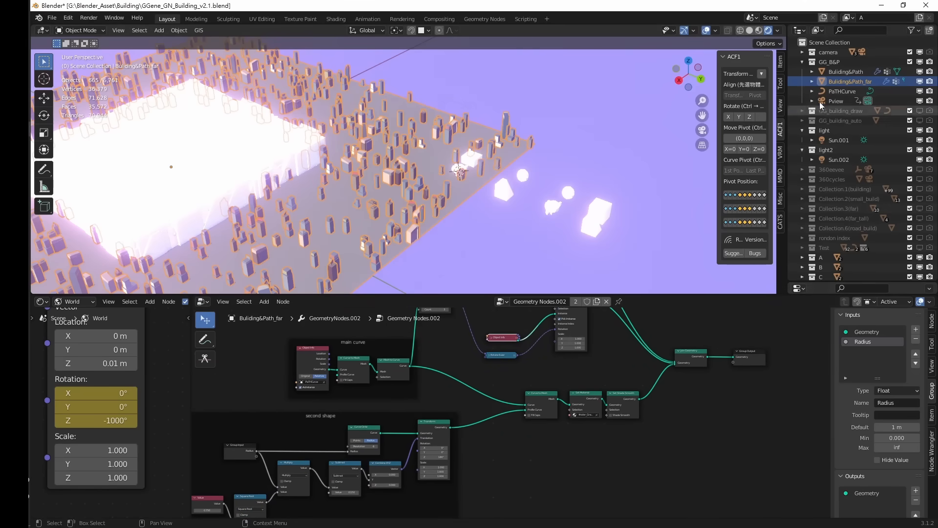
scroll(771, 391, down, 1)
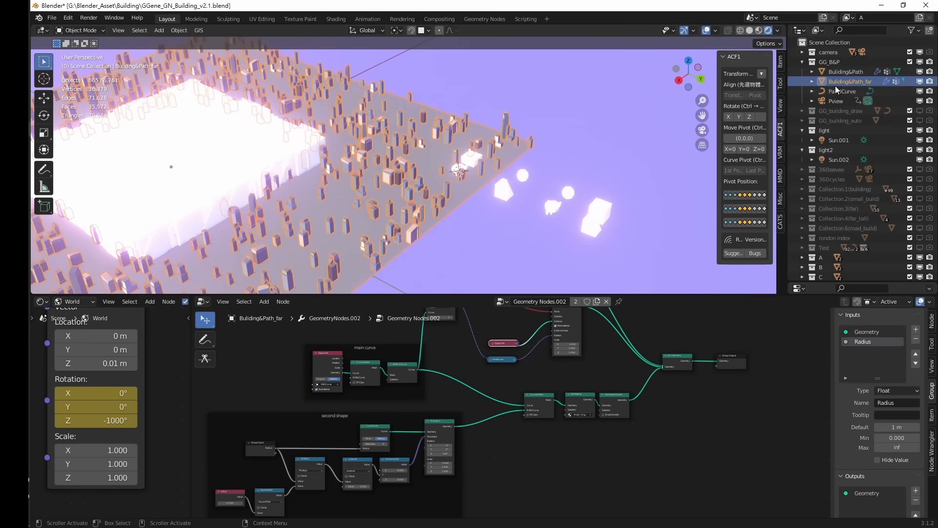
Enlarge the properties editor to show the modifier stack and open the P&B_Building_far node tree of Building&Path_far.
click(846, 72)
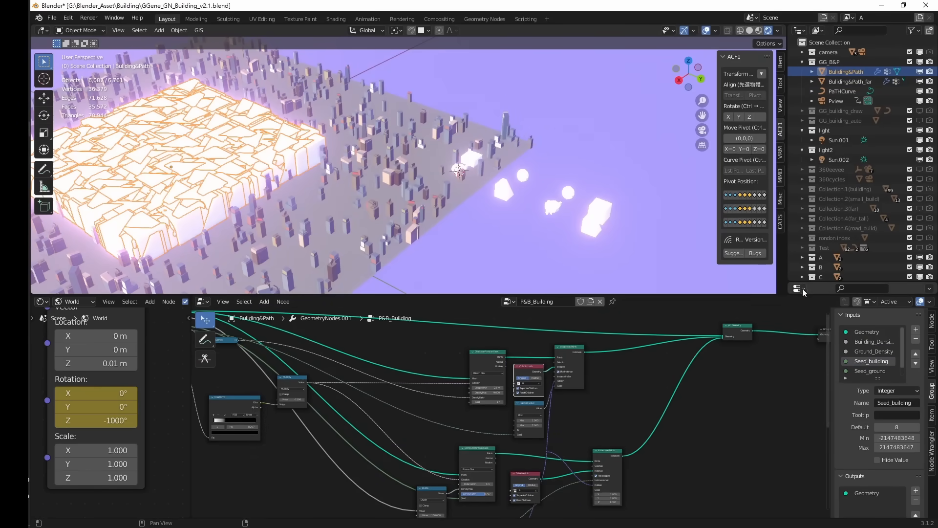
drag(813, 295, 813, 376)
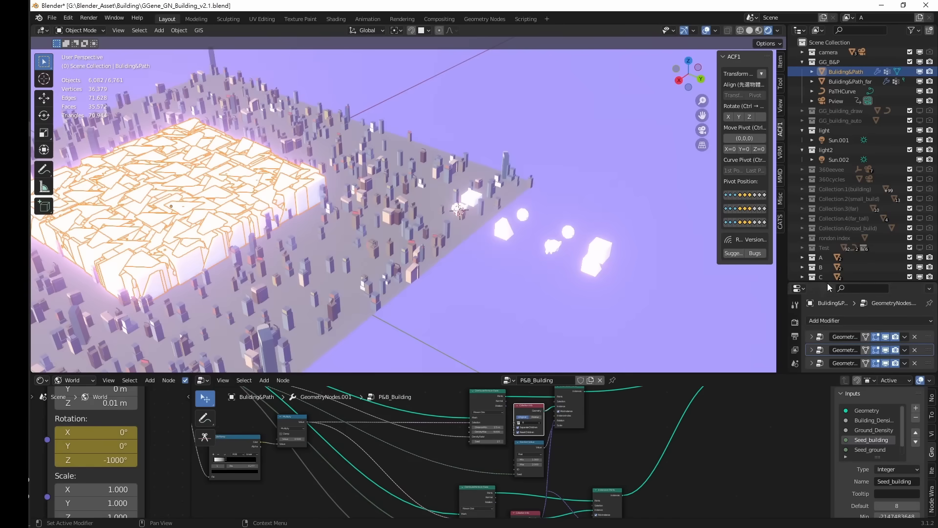
drag(828, 283, 828, 224)
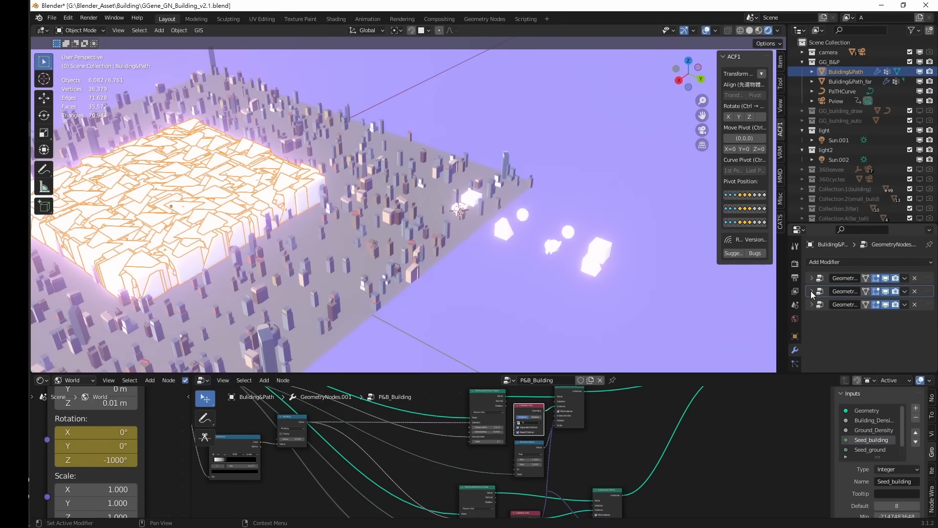
click(841, 83)
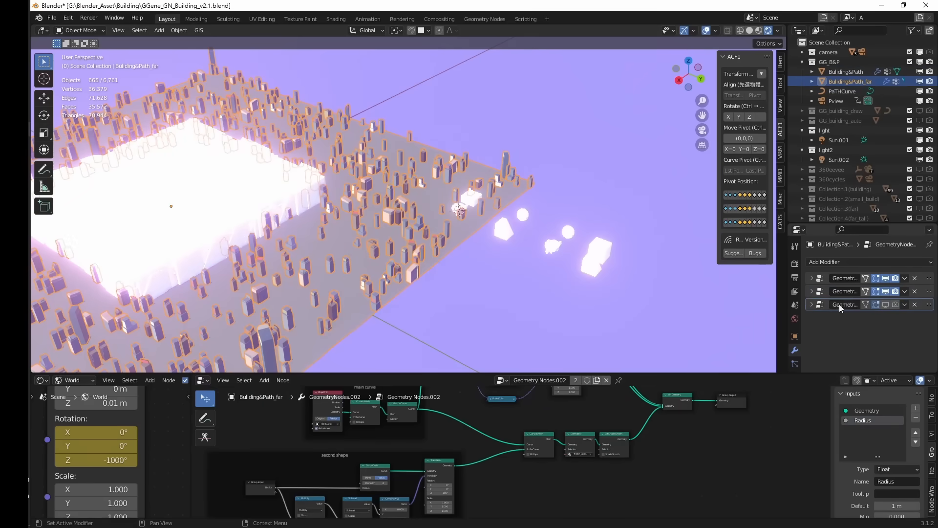
click(926, 294)
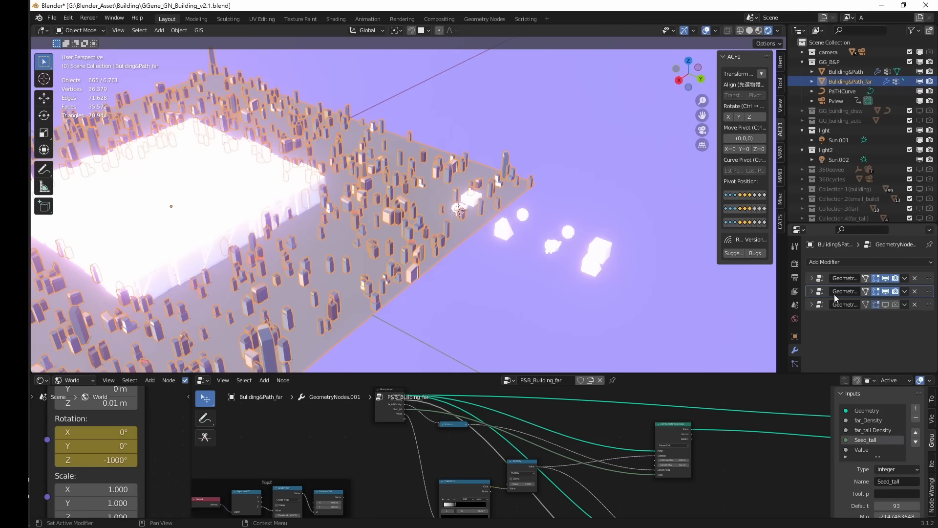
Replace Collection.3(far) with collection C in the Collection Info node of the P&B_Building_far node tree.
scroll(557, 479, up, 3)
middle_drag(548, 495, 599, 397)
scroll(640, 454, down, 6)
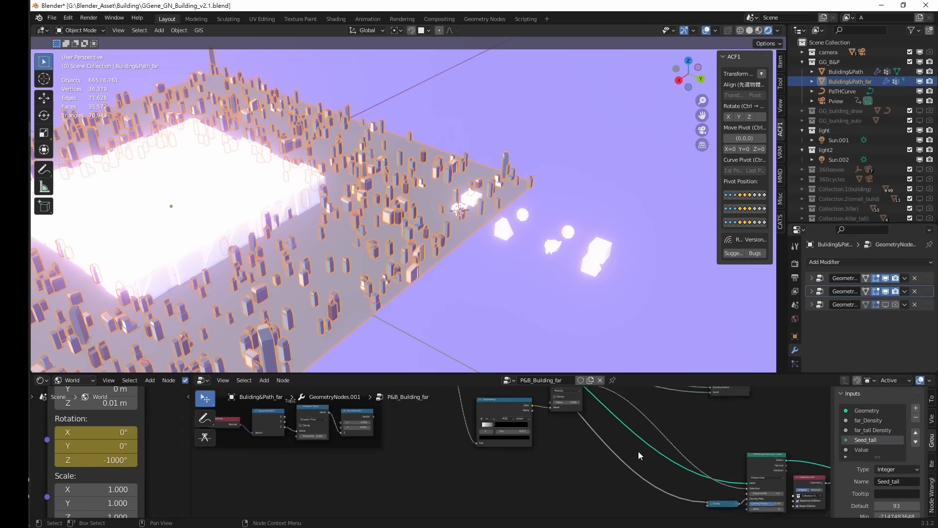
middle_drag(704, 462, 508, 454)
scroll(545, 453, down, 12)
scroll(550, 455, up, 10)
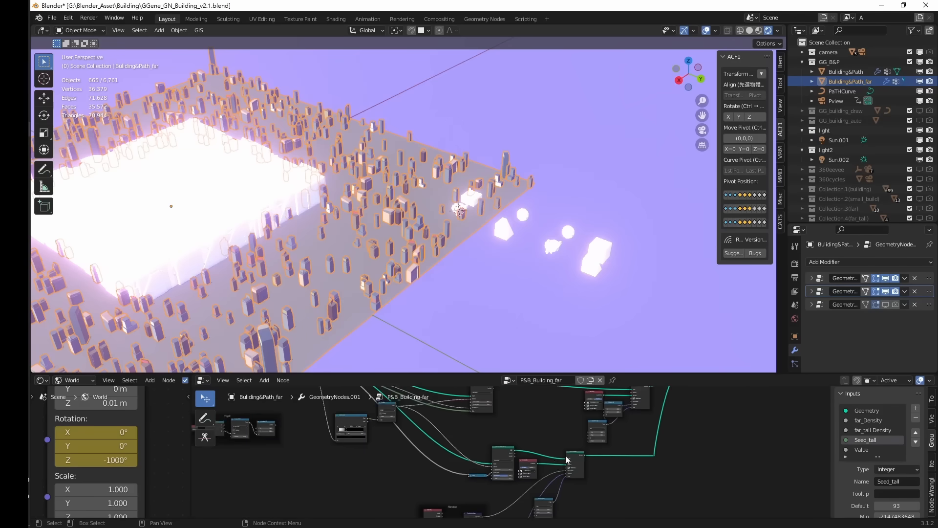
middle_drag(570, 444, 503, 381)
scroll(512, 472, up, 2)
scroll(511, 474, up, 3)
scroll(489, 410, up, 2)
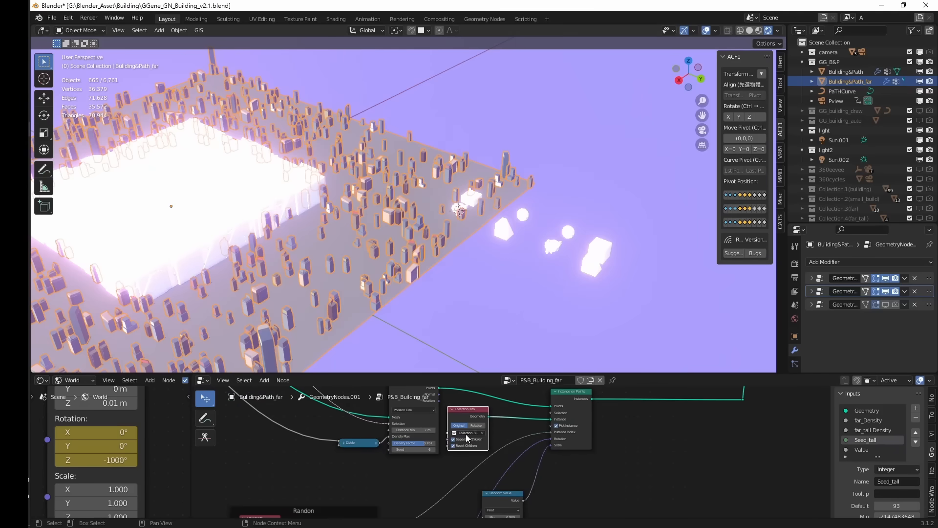
scroll(493, 456, up, 6)
scroll(484, 474, up, 1)
middle_drag(485, 474, 515, 503)
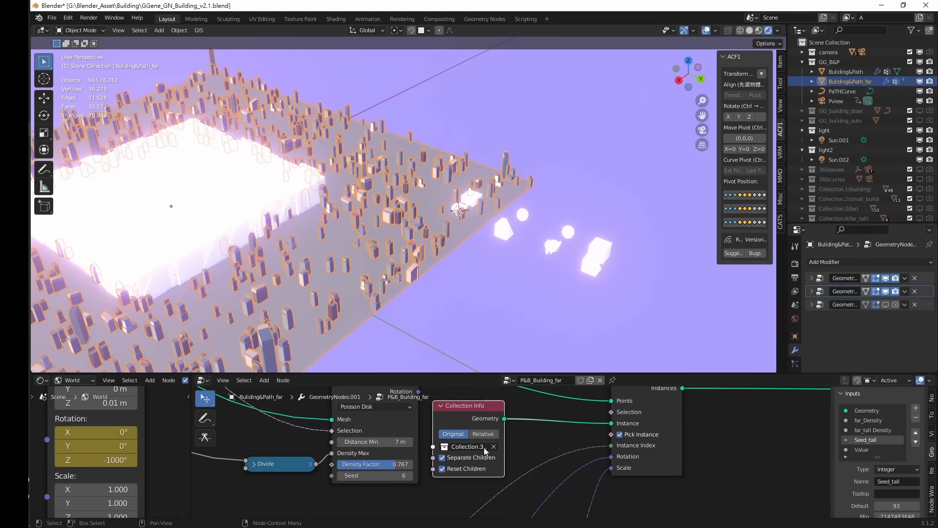
click(482, 446)
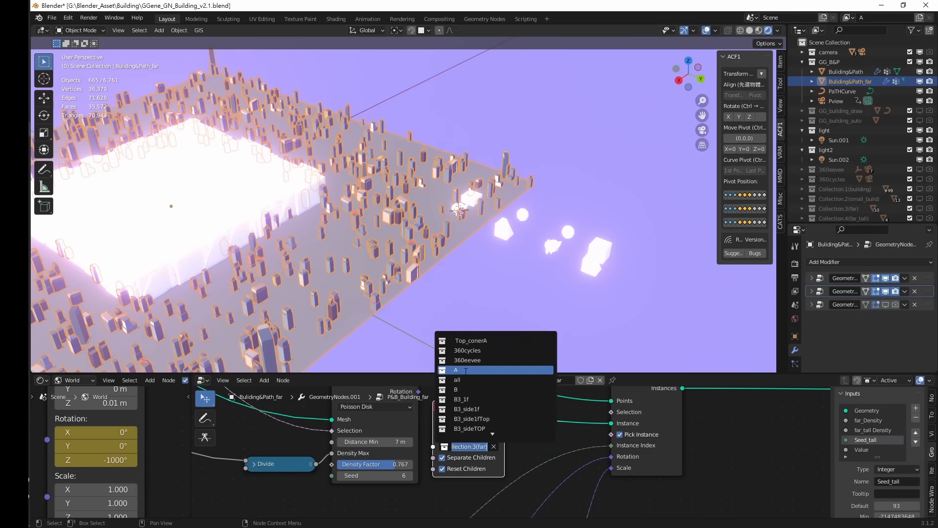
scroll(465, 371, down, 3)
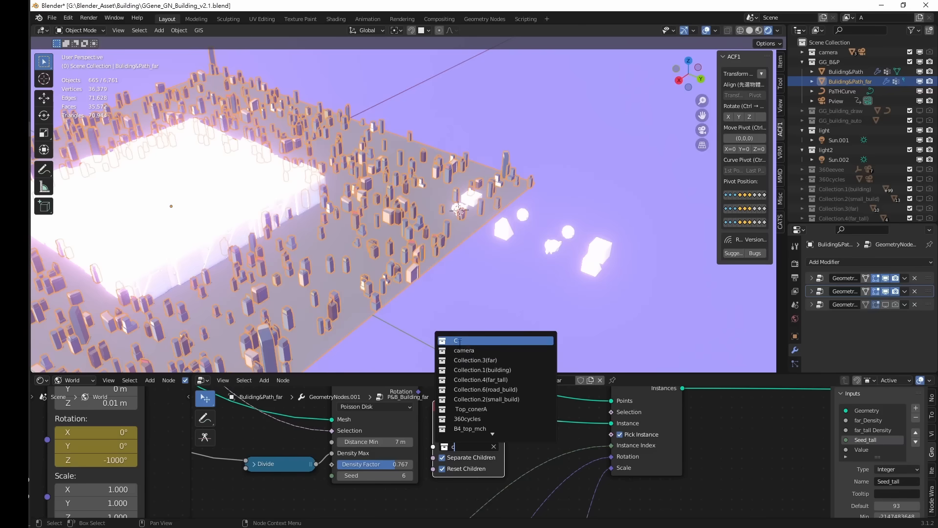
click(459, 342)
scroll(418, 257, up, 1)
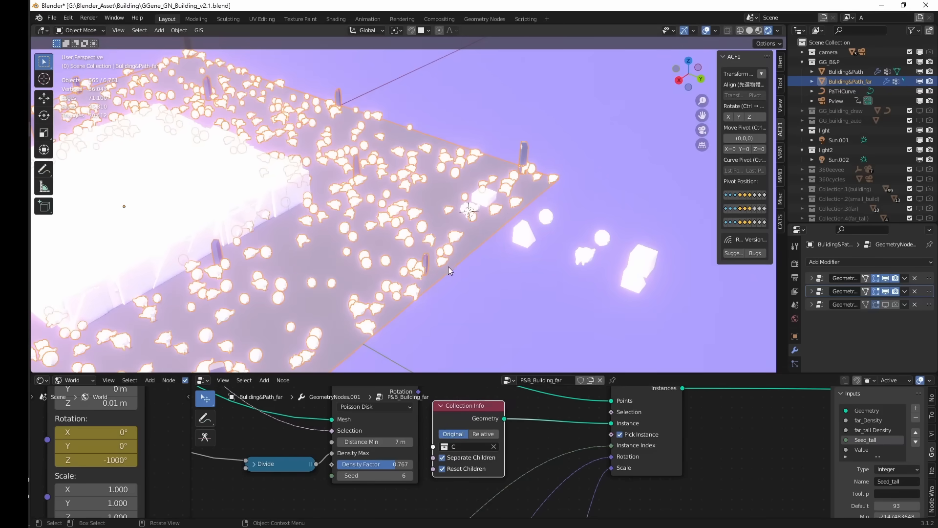
Replace Collection.4(far_tall) with collection D in the other Collection Info node of the P&B_Building_far node tree.
scroll(526, 414, down, 3)
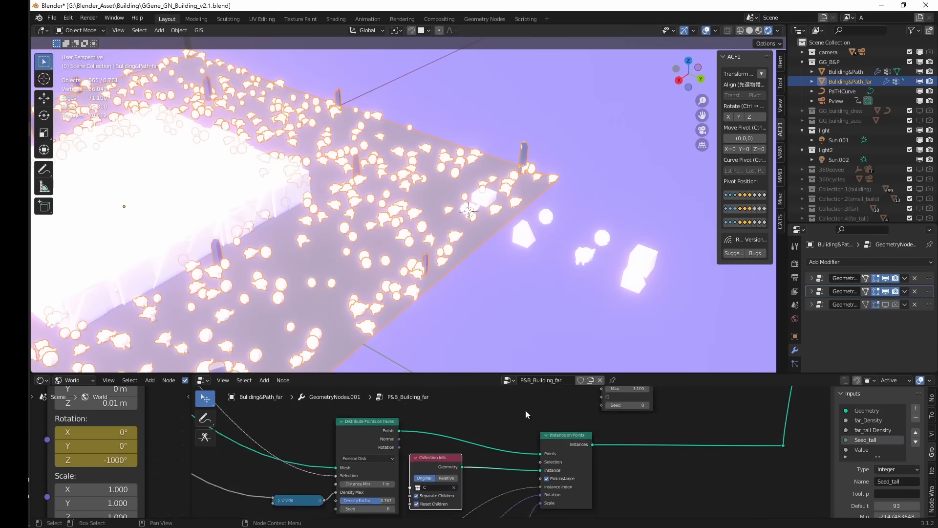
middle_drag(527, 415, 444, 447)
scroll(484, 440, down, 8)
scroll(446, 449, up, 7)
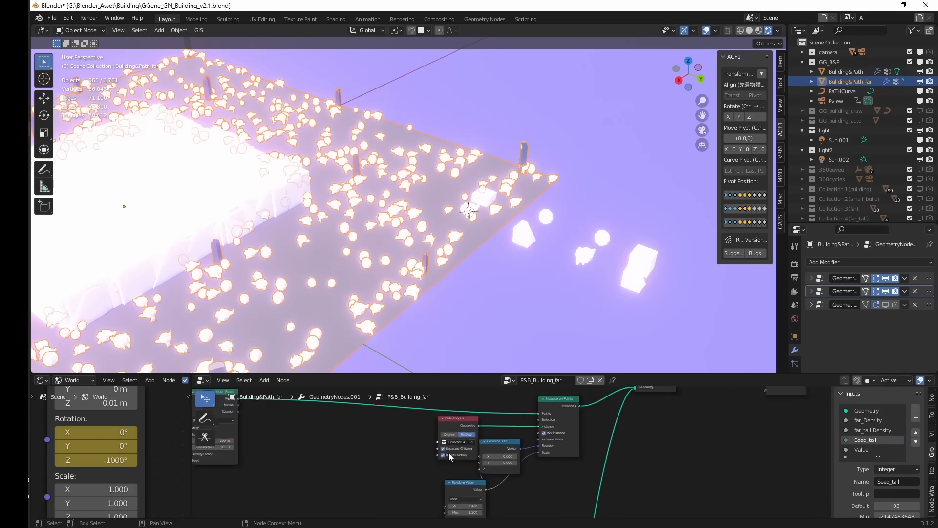
scroll(448, 452, up, 2)
click(439, 438)
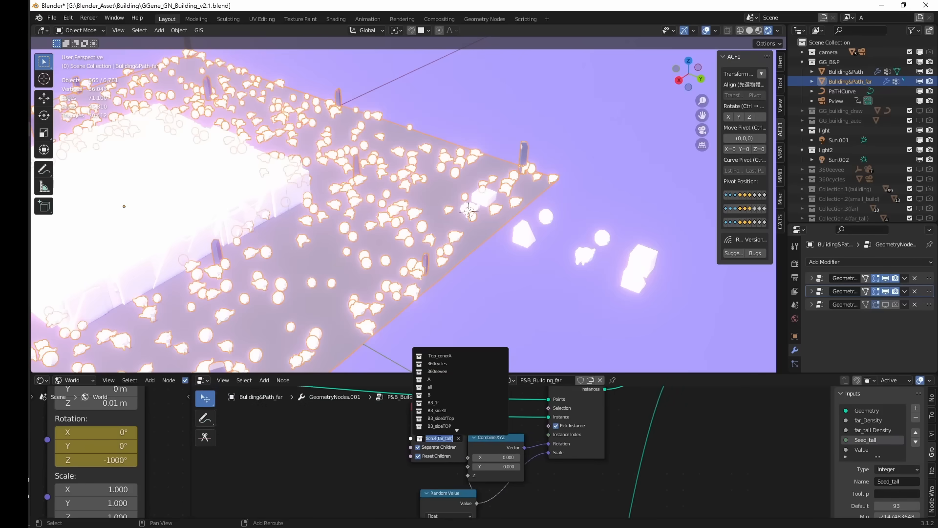
text(D)
key(Return)
middle_drag(411, 240, 428, 292)
scroll(393, 225, down, 2)
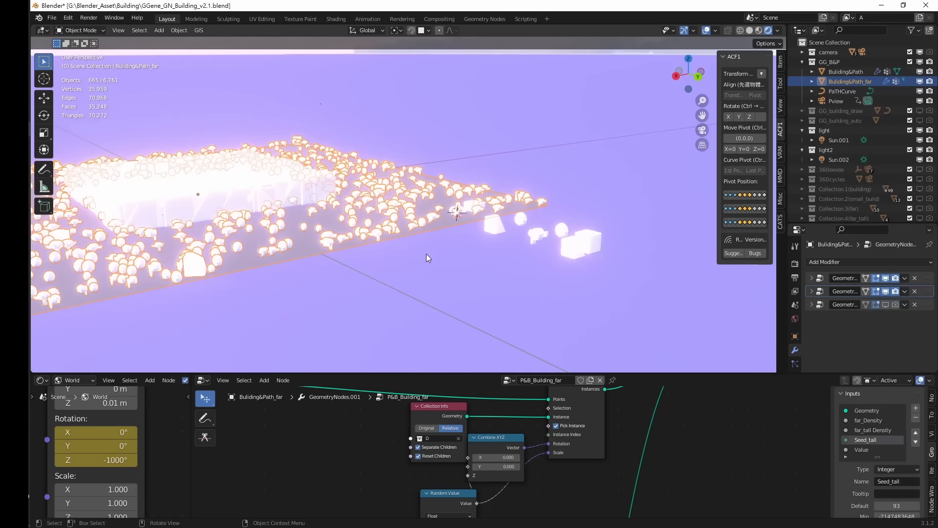